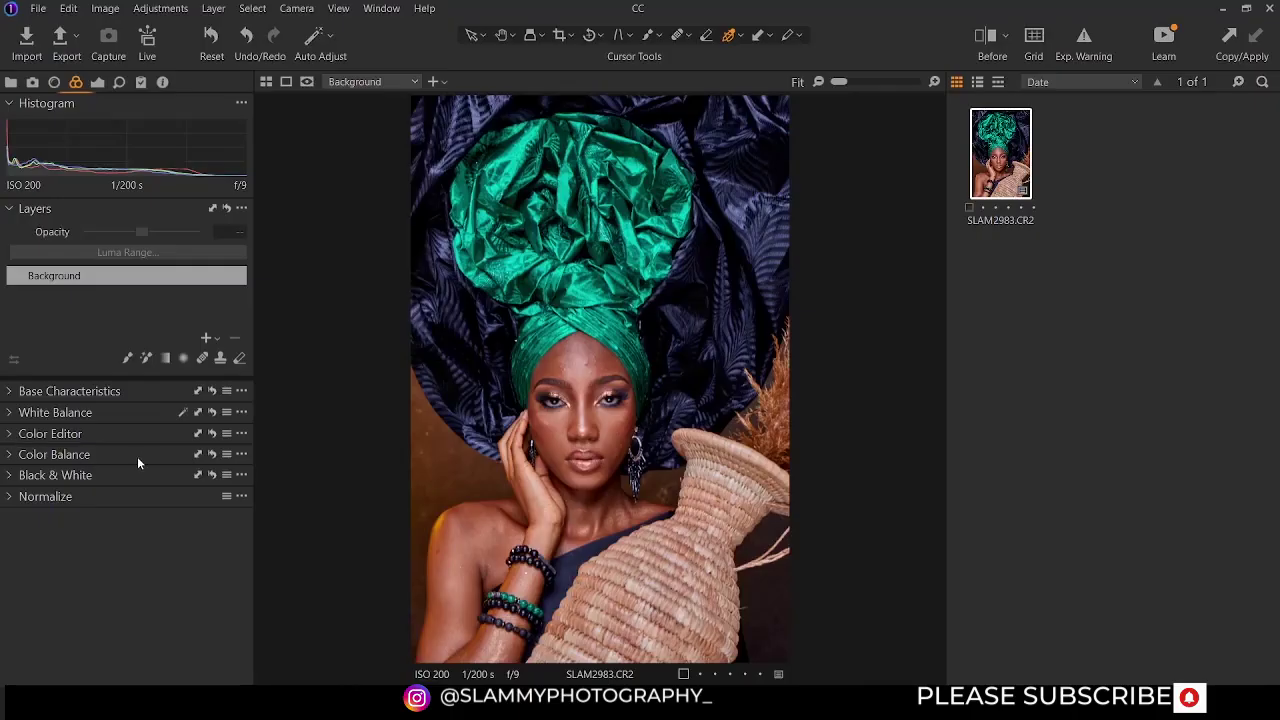
Step: Expand the Color Balance tool and preview its Midtone and Highlight wheels
{"action": "left_click", "coordinate": [118, 455]}
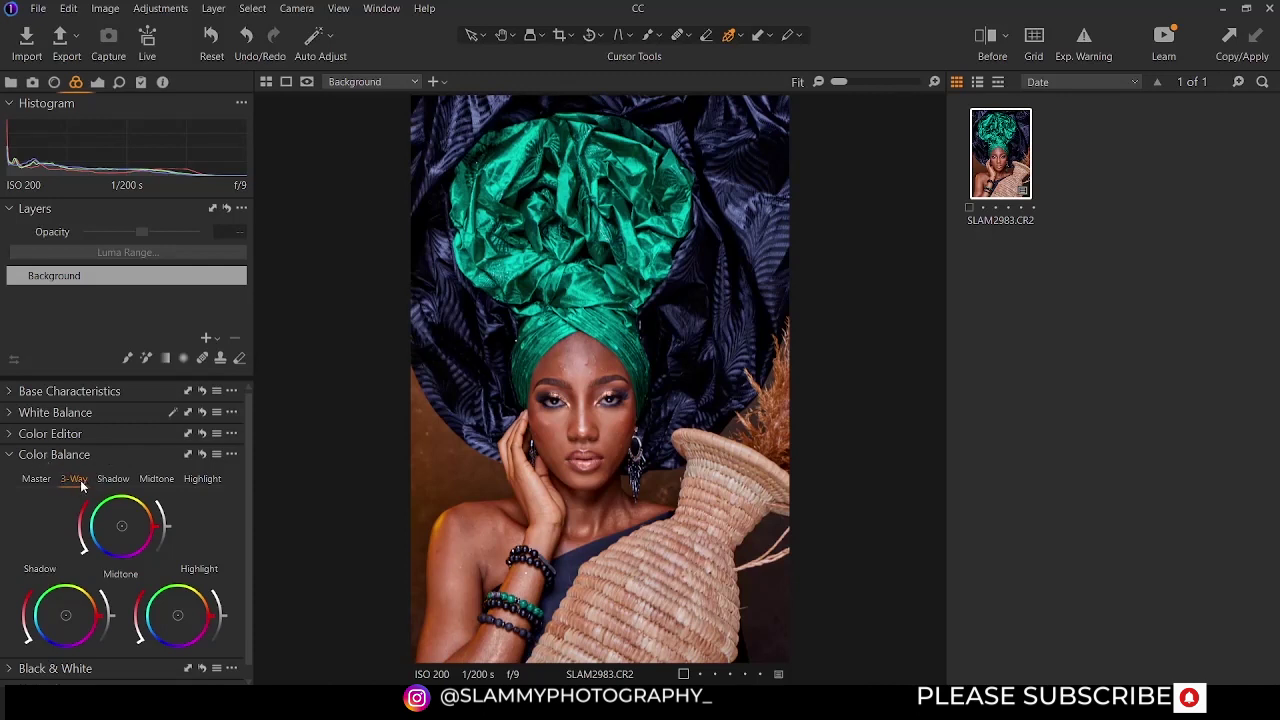
{"action": "left_click", "coordinate": [163, 480]}
{"action": "left_click", "coordinate": [216, 479]}
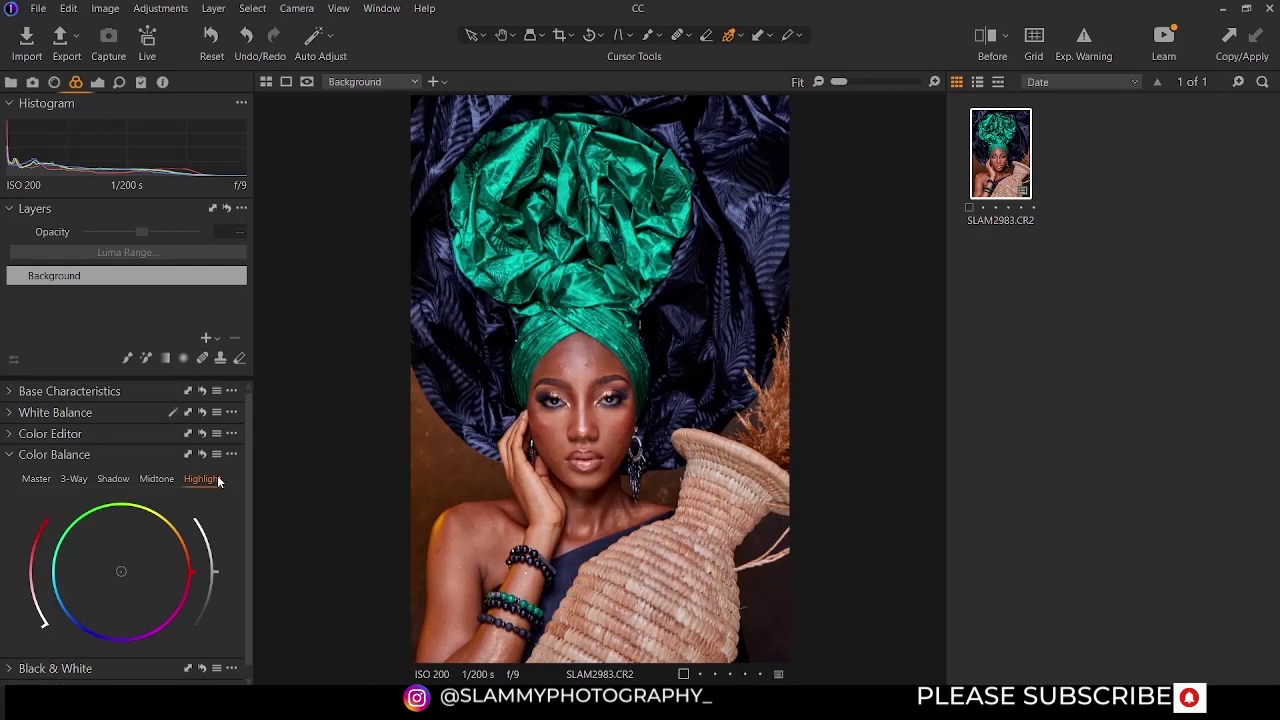
Step: On the Shadow wheel, try a brighter purple shadow tint, then reset colour and lightness to neutral
{"action": "left_click", "coordinate": [106, 477]}
{"action": "mouse_move", "coordinate": [118, 574]}
{"action": "left_mouse_down"}
{"action": "mouse_move", "coordinate": [103, 600]}
{"action": "mouse_move", "coordinate": [137, 564]}
{"action": "mouse_move", "coordinate": [129, 540]}
{"action": "mouse_move", "coordinate": [90, 558]}
{"action": "mouse_move", "coordinate": [95, 586]}
{"action": "mouse_move", "coordinate": [115, 592]}
{"action": "mouse_move", "coordinate": [120, 577]}
{"action": "left_mouse_up"}
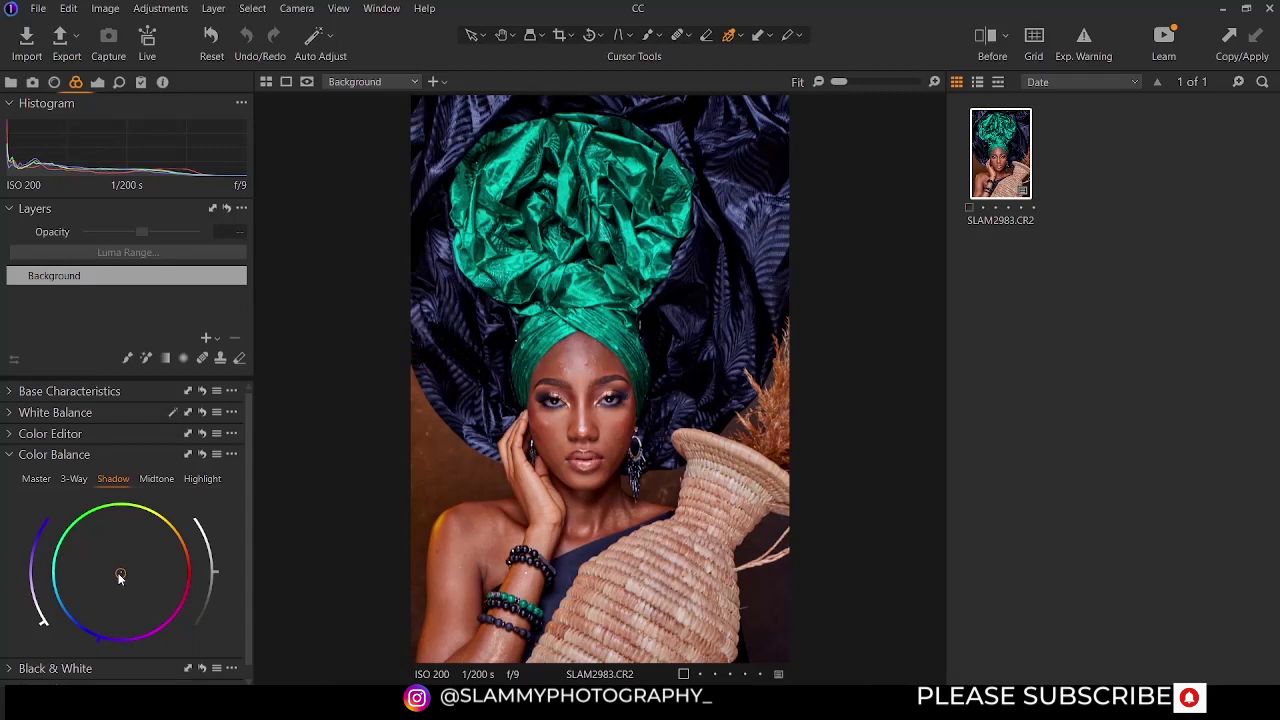
{"action": "left_click_drag", "start_coordinate": [44, 626], "coordinate": [43, 480]}
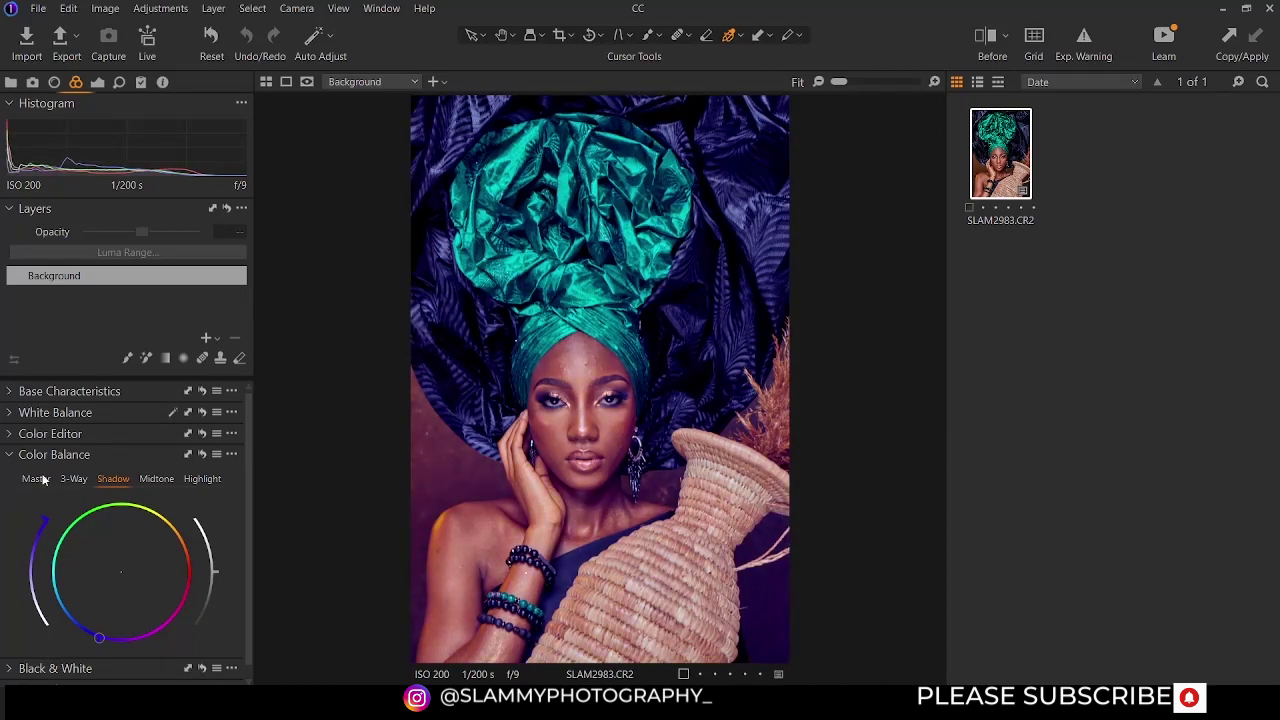
{"action": "left_click_drag", "start_coordinate": [215, 570], "coordinate": [211, 654]}
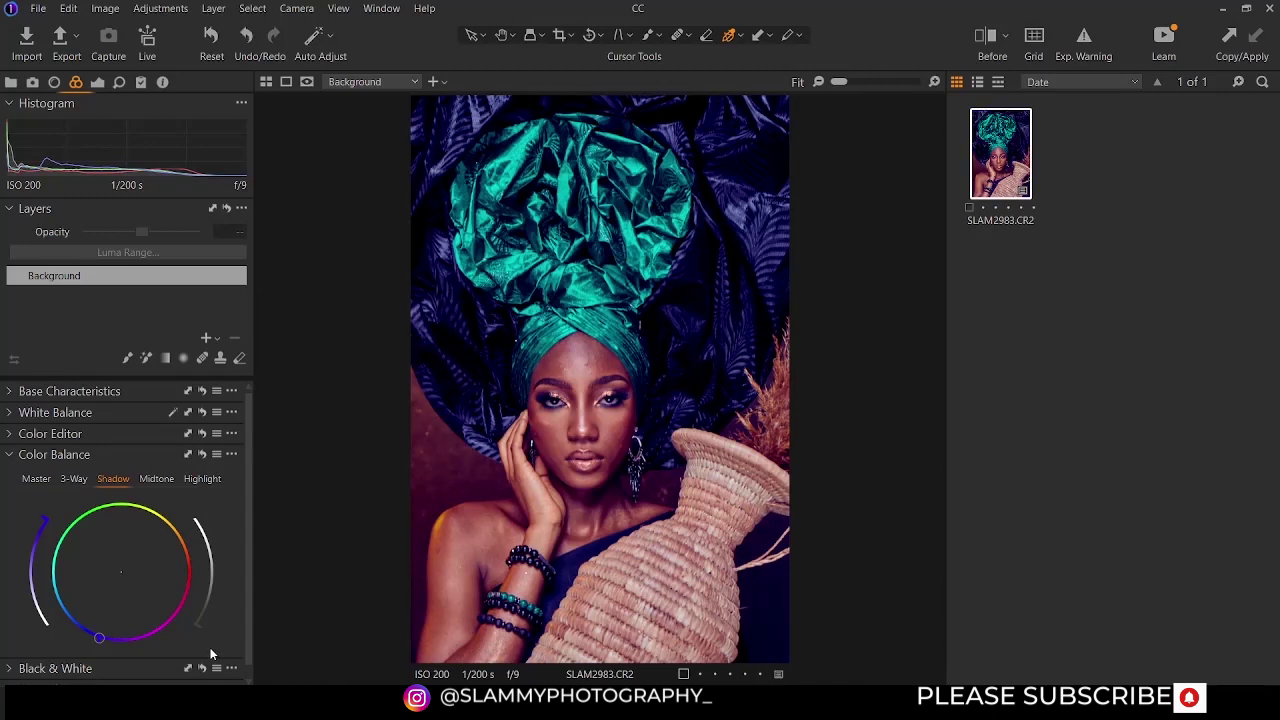
{"action": "left_click_drag", "start_coordinate": [207, 630], "coordinate": [222, 598]}
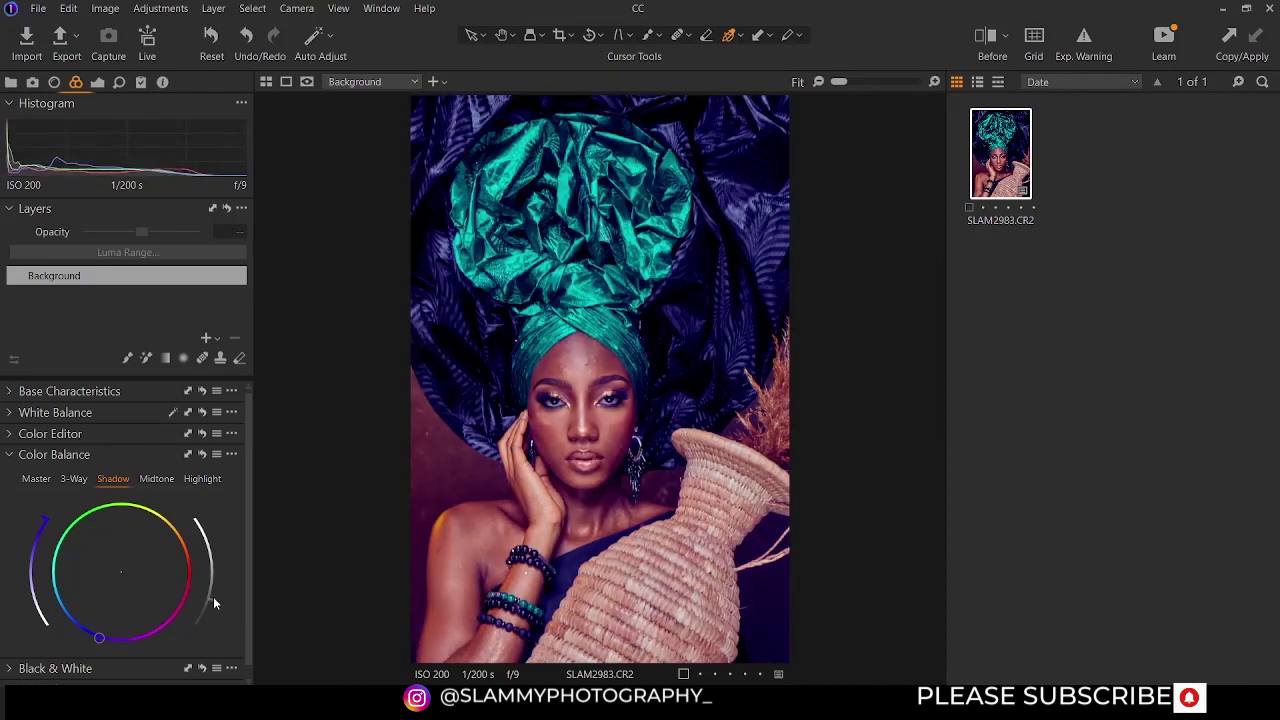
{"action": "double_click", "coordinate": [213, 598]}
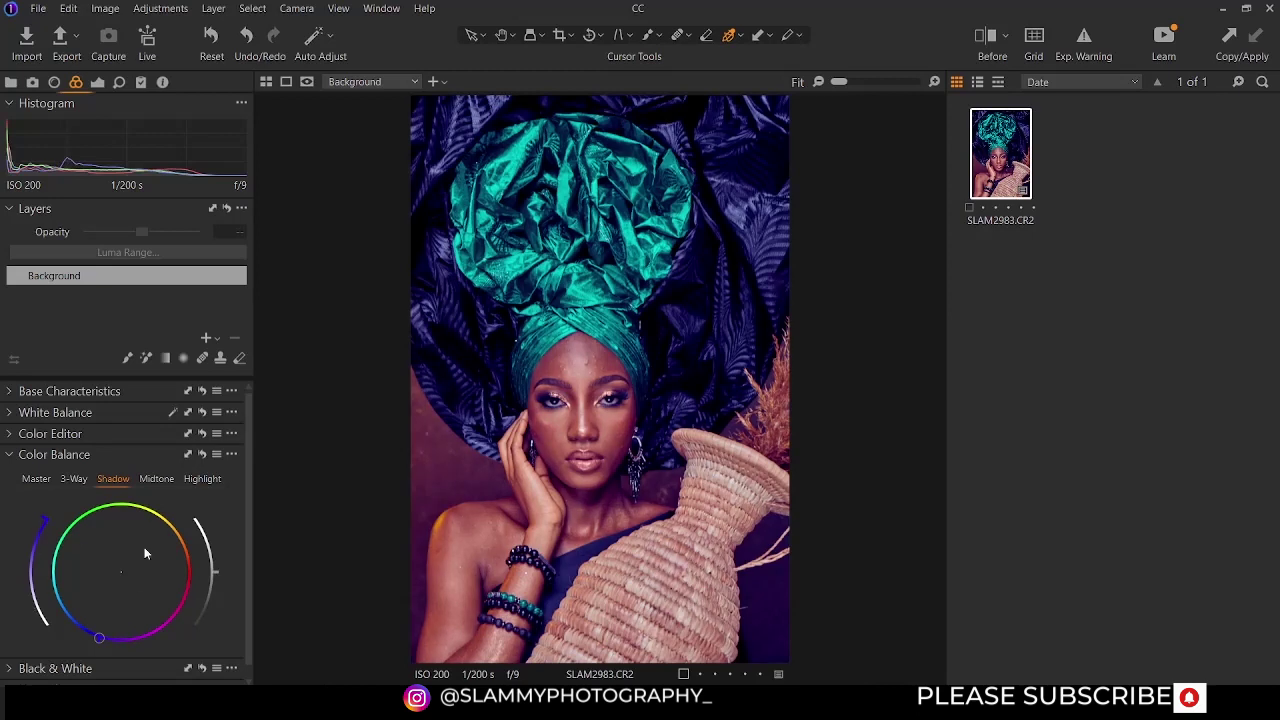
{"action": "double_click", "coordinate": [45, 516]}
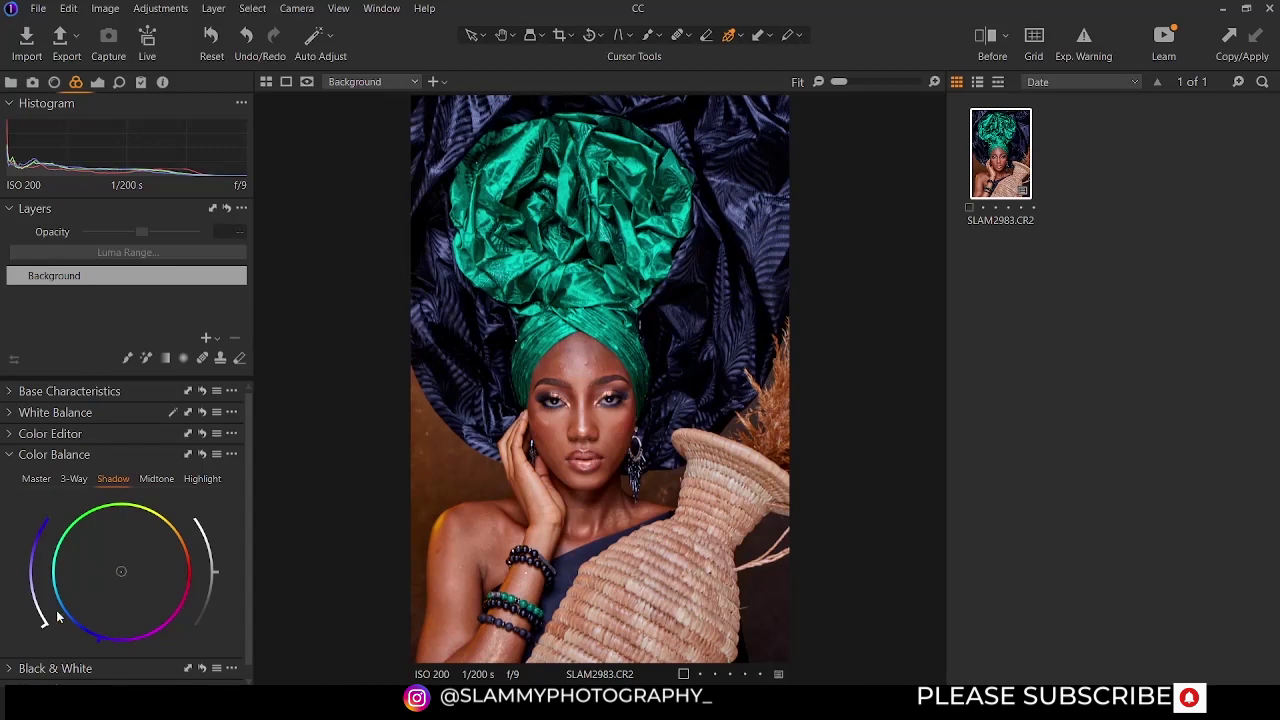
Step: Lift the shadow lightness slightly and return the shadow colour point to centre
{"action": "left_click_drag", "start_coordinate": [46, 622], "coordinate": [34, 606]}
{"action": "mouse_move", "coordinate": [219, 576]}
{"action": "left_mouse_down"}
{"action": "mouse_move", "coordinate": [216, 589]}
{"action": "mouse_move", "coordinate": [218, 545]}
{"action": "mouse_move", "coordinate": [213, 560]}
{"action": "left_mouse_up"}
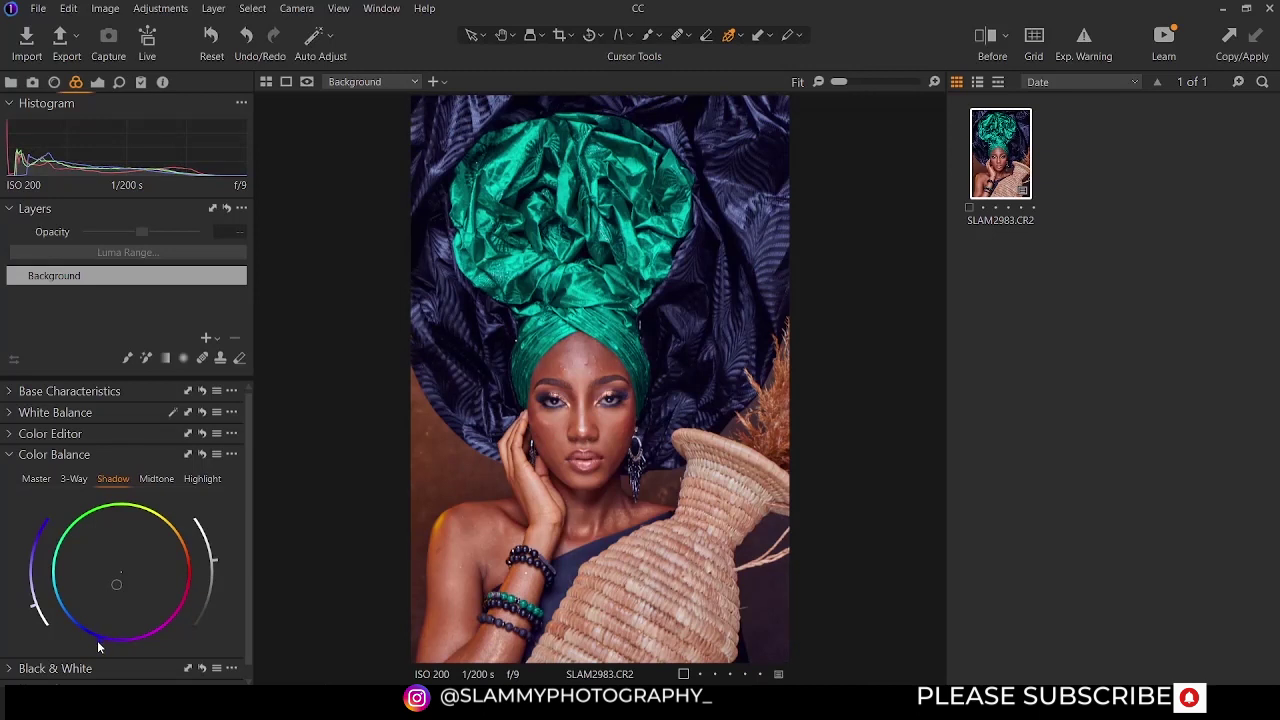
{"action": "mouse_move", "coordinate": [106, 640]}
{"action": "left_mouse_down"}
{"action": "mouse_move", "coordinate": [86, 640]}
{"action": "mouse_move", "coordinate": [176, 637]}
{"action": "mouse_move", "coordinate": [196, 570]}
{"action": "mouse_move", "coordinate": [128, 506]}
{"action": "mouse_move", "coordinate": [166, 529]}
{"action": "mouse_move", "coordinate": [144, 649]}
{"action": "mouse_move", "coordinate": [118, 650]}
{"action": "left_mouse_up"}
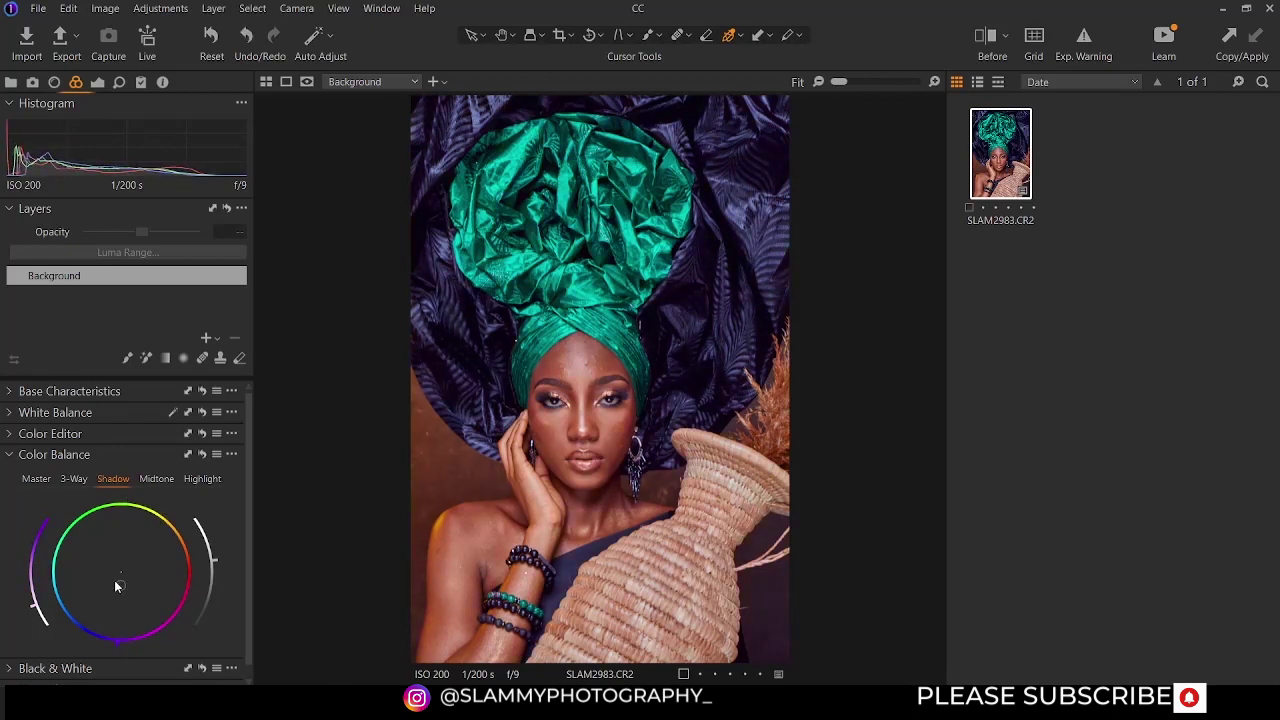
{"action": "left_click_drag", "start_coordinate": [119, 589], "coordinate": [121, 571]}
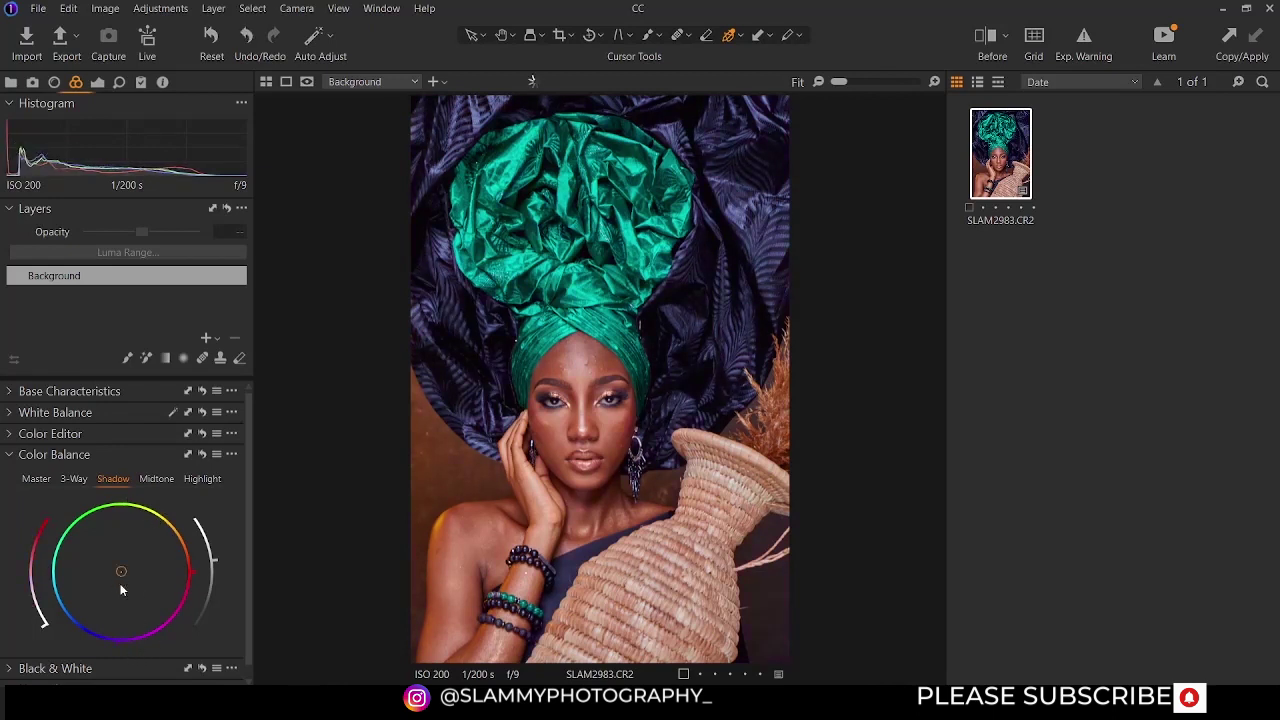
Step: Try a warm red midtone tint with lower brightness, then reset the midtone colour to neutral
{"action": "left_click", "coordinate": [147, 481]}
{"action": "left_click_drag", "start_coordinate": [126, 569], "coordinate": [203, 562]}
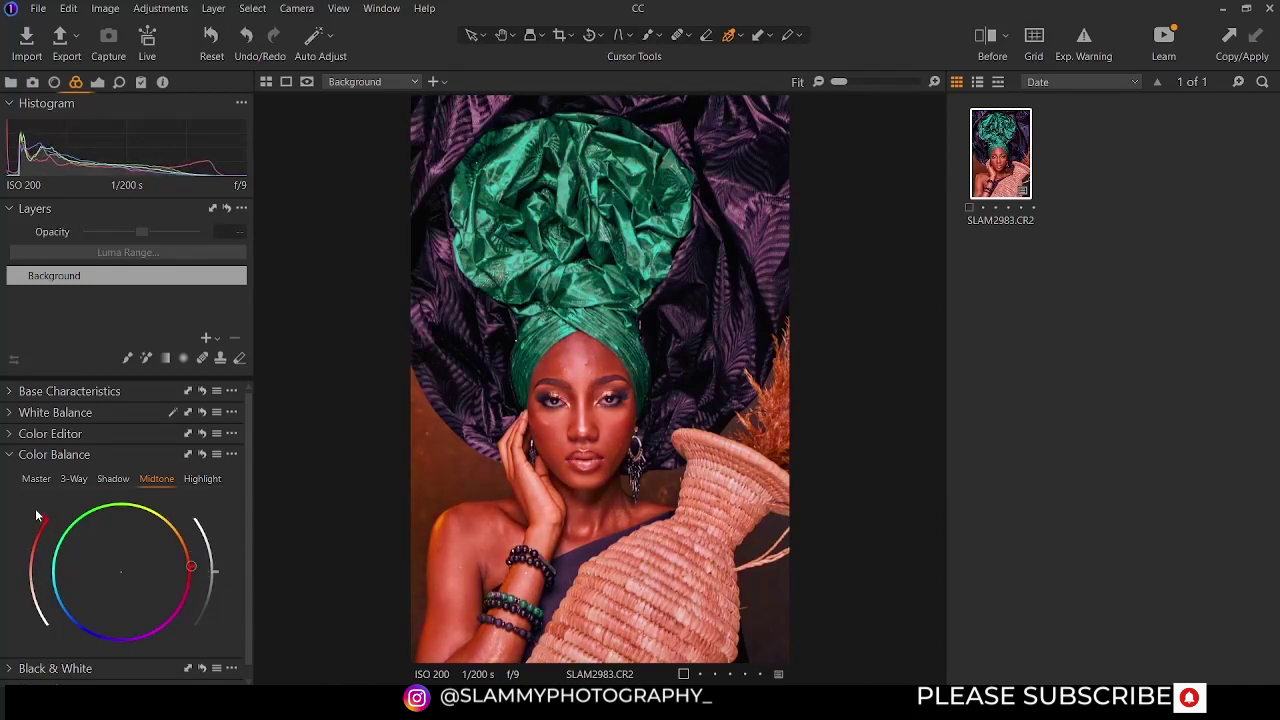
{"action": "left_click_drag", "start_coordinate": [42, 525], "coordinate": [28, 582]}
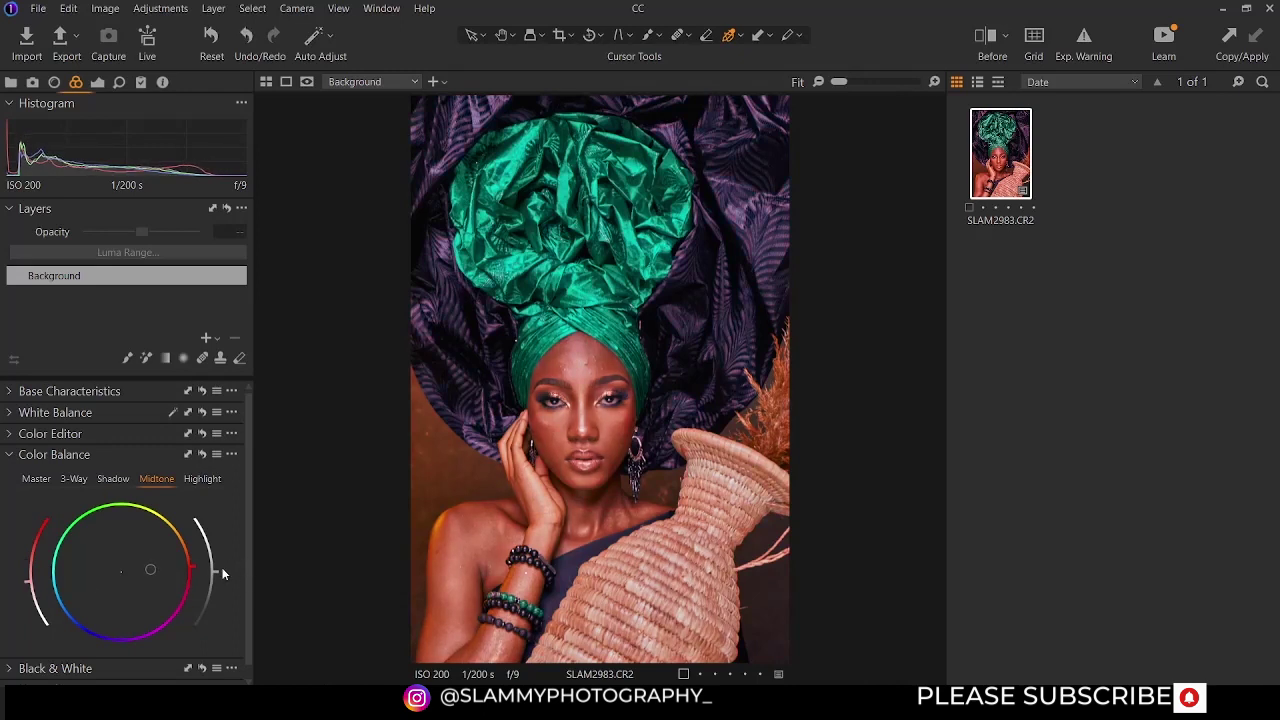
{"action": "mouse_move", "coordinate": [219, 568]}
{"action": "left_mouse_down"}
{"action": "mouse_move", "coordinate": [226, 612]}
{"action": "mouse_move", "coordinate": [218, 554]}
{"action": "mouse_move", "coordinate": [214, 572]}
{"action": "left_mouse_up"}
{"action": "double_click", "coordinate": [151, 576]}
Step: Tint the highlights toward cyan, test their brightness, then reset them to neutral
{"action": "left_click", "coordinate": [196, 481]}
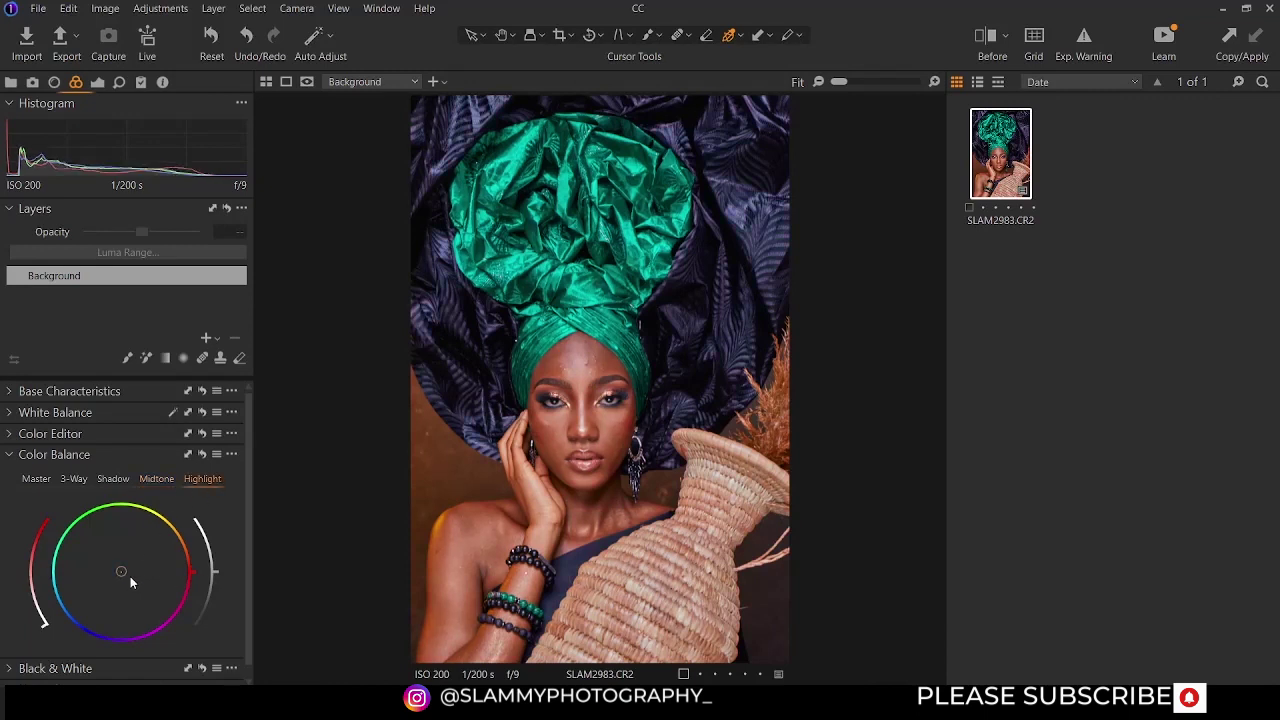
{"action": "mouse_move", "coordinate": [121, 575]}
{"action": "left_mouse_down"}
{"action": "mouse_move", "coordinate": [42, 545]}
{"action": "mouse_move", "coordinate": [44, 522]}
{"action": "mouse_move", "coordinate": [28, 580]}
{"action": "left_mouse_up"}
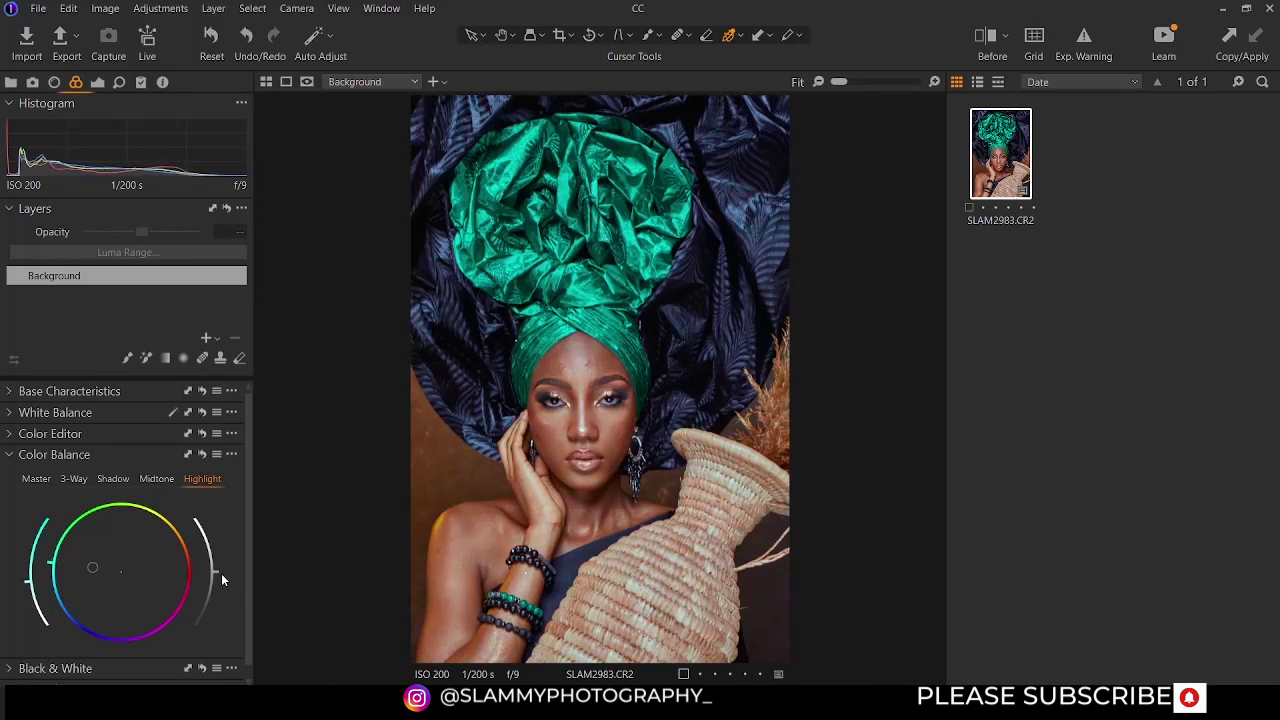
{"action": "mouse_move", "coordinate": [216, 575]}
{"action": "left_mouse_down"}
{"action": "mouse_move", "coordinate": [210, 545]}
{"action": "mouse_move", "coordinate": [216, 614]}
{"action": "mouse_move", "coordinate": [193, 584]}
{"action": "left_mouse_up"}
{"action": "double_click", "coordinate": [97, 567]}
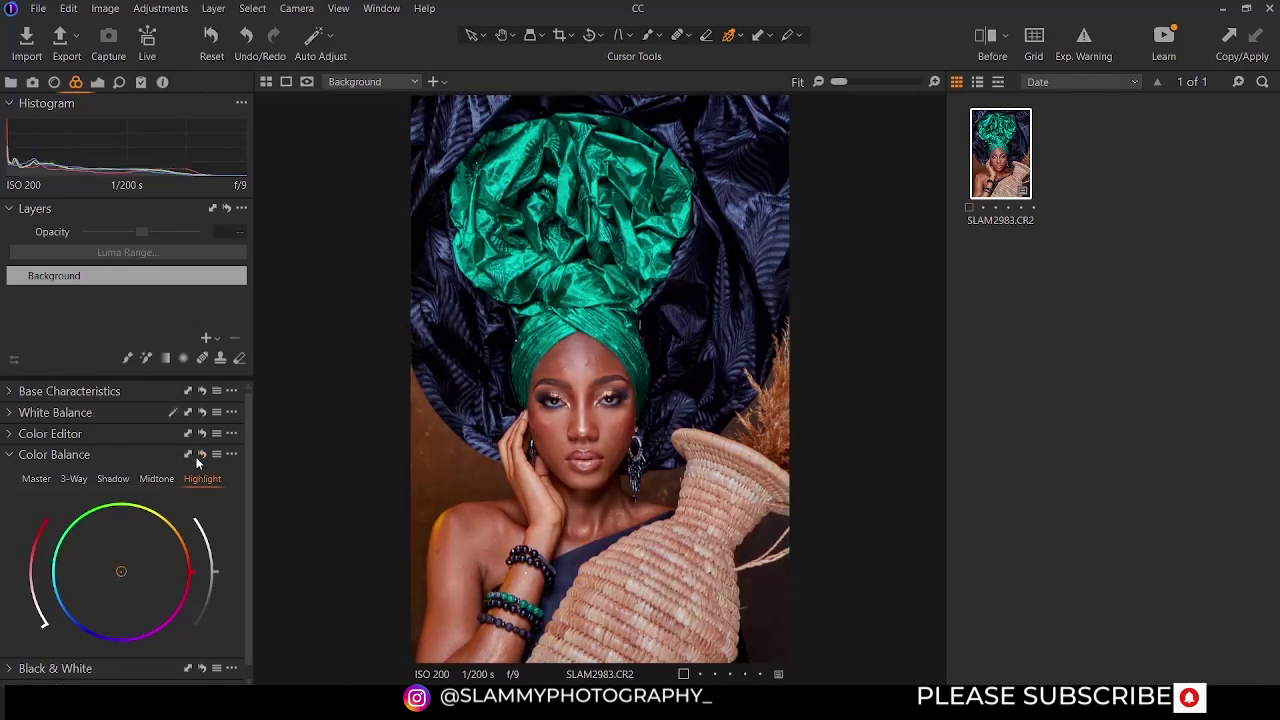
Step: Shift the Master colour balance slightly, reset it to neutral, and collapse Color Balance
{"action": "left_click", "coordinate": [35, 480]}
{"action": "mouse_move", "coordinate": [121, 568]}
{"action": "left_mouse_down"}
{"action": "mouse_move", "coordinate": [194, 572]}
{"action": "mouse_move", "coordinate": [62, 572]}
{"action": "mouse_move", "coordinate": [70, 558]}
{"action": "mouse_move", "coordinate": [188, 592]}
{"action": "mouse_move", "coordinate": [114, 522]}
{"action": "mouse_move", "coordinate": [131, 522]}
{"action": "left_mouse_up"}
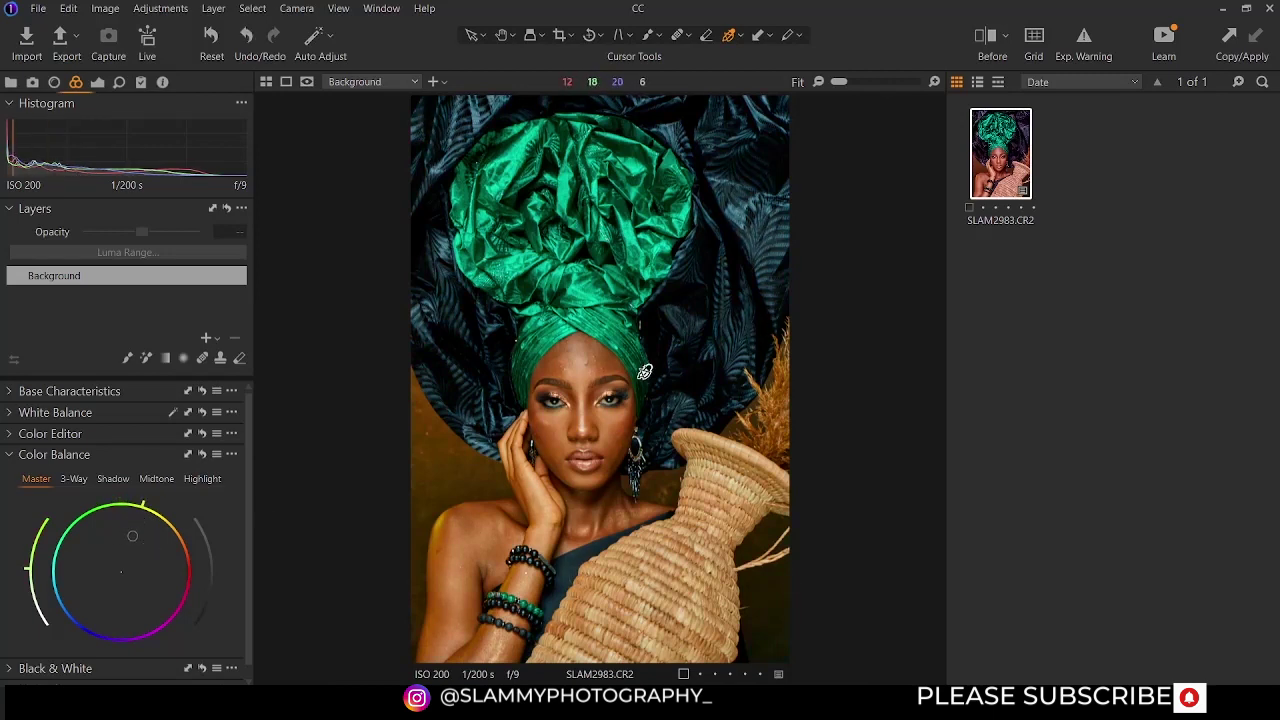
{"action": "double_click", "coordinate": [137, 534]}
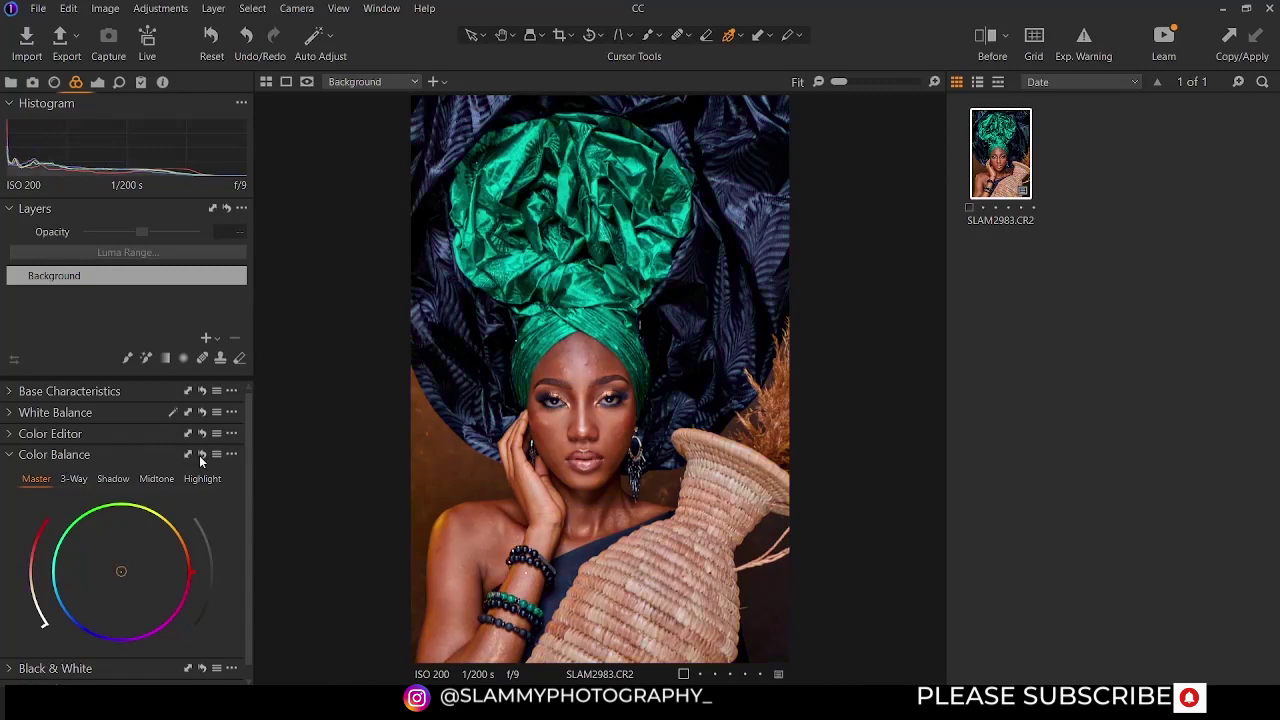
{"action": "left_click", "coordinate": [9, 455]}
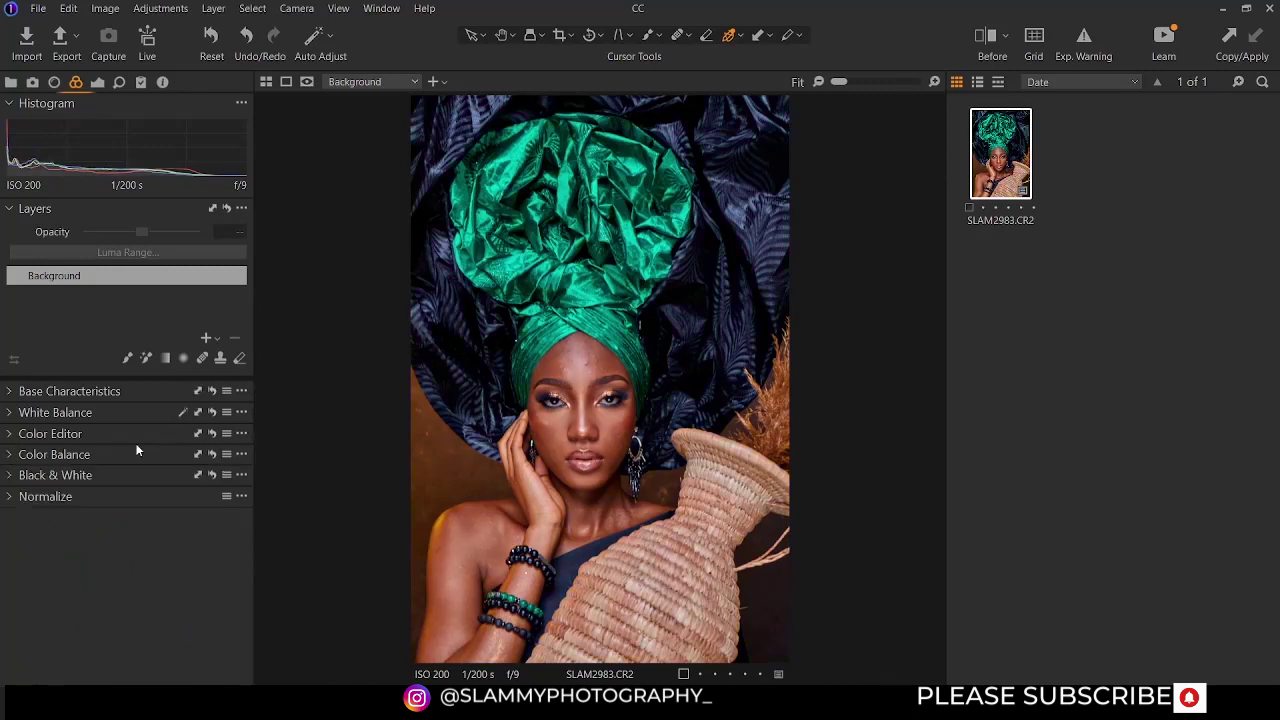
Step: Try a black-and-white conversion with red, blue and magenta tweaks, then switch it off
{"action": "left_click", "coordinate": [84, 476]}
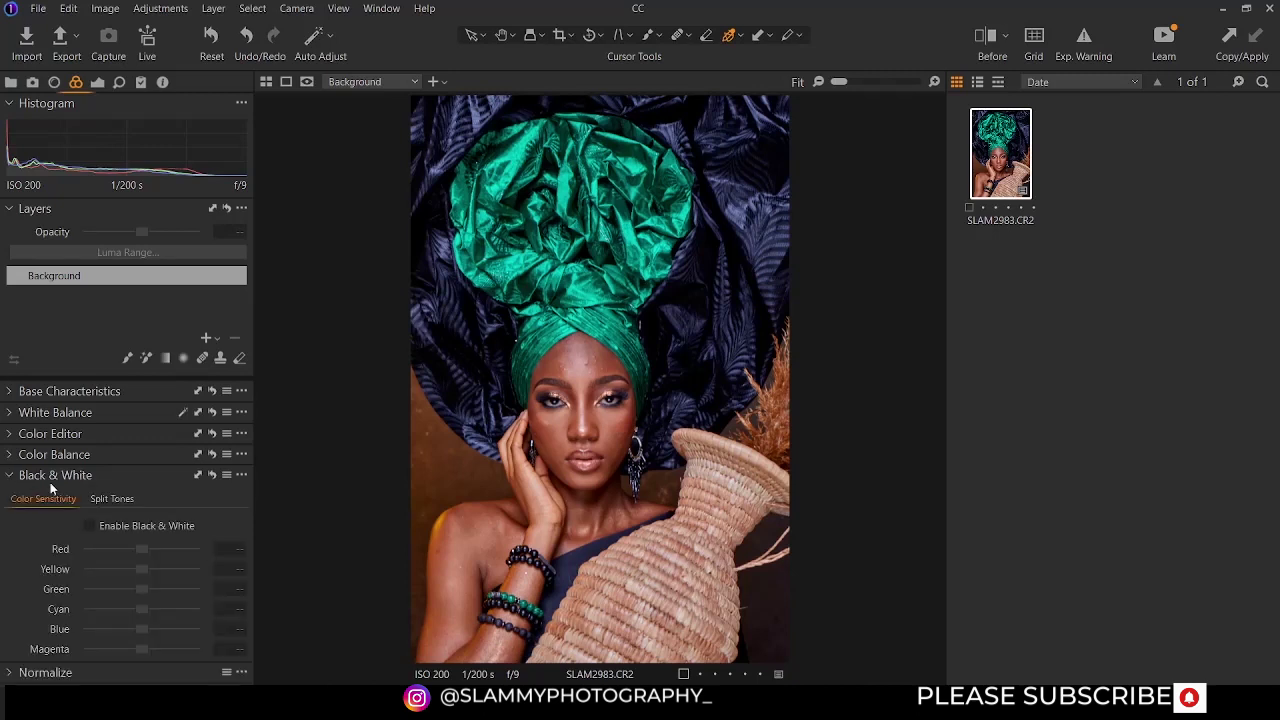
{"action": "left_click", "coordinate": [89, 526]}
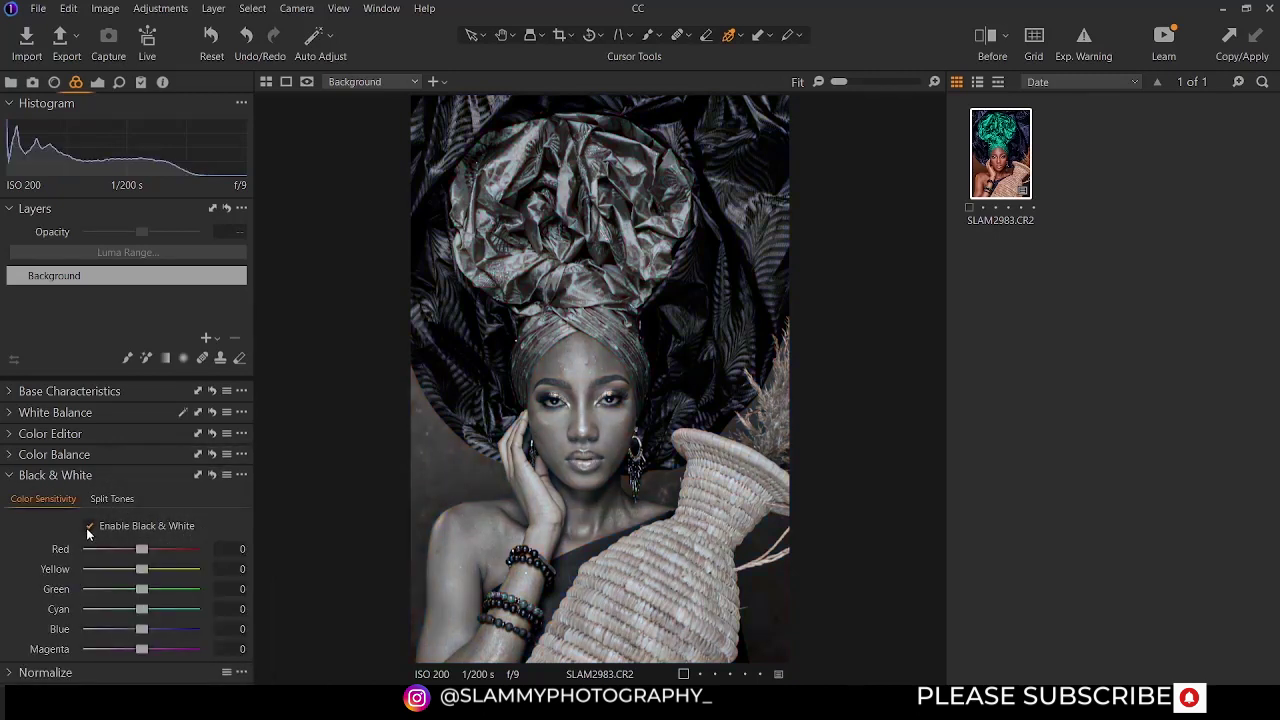
{"action": "left_click_drag", "start_coordinate": [144, 549], "coordinate": [66, 561]}
{"action": "double_click", "coordinate": [63, 552]}
{"action": "left_click_drag", "start_coordinate": [142, 609], "coordinate": [120, 649]}
{"action": "left_click_drag", "start_coordinate": [171, 628], "coordinate": [135, 626]}
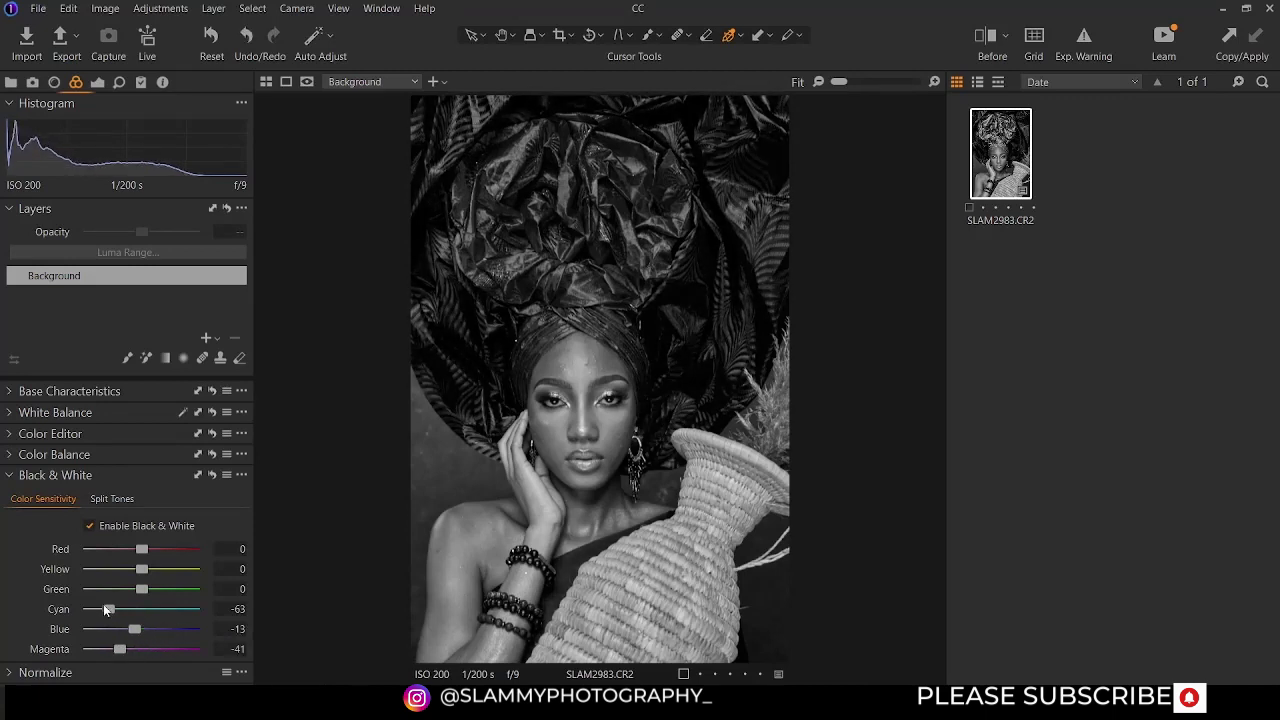
{"action": "left_click", "coordinate": [90, 526]}
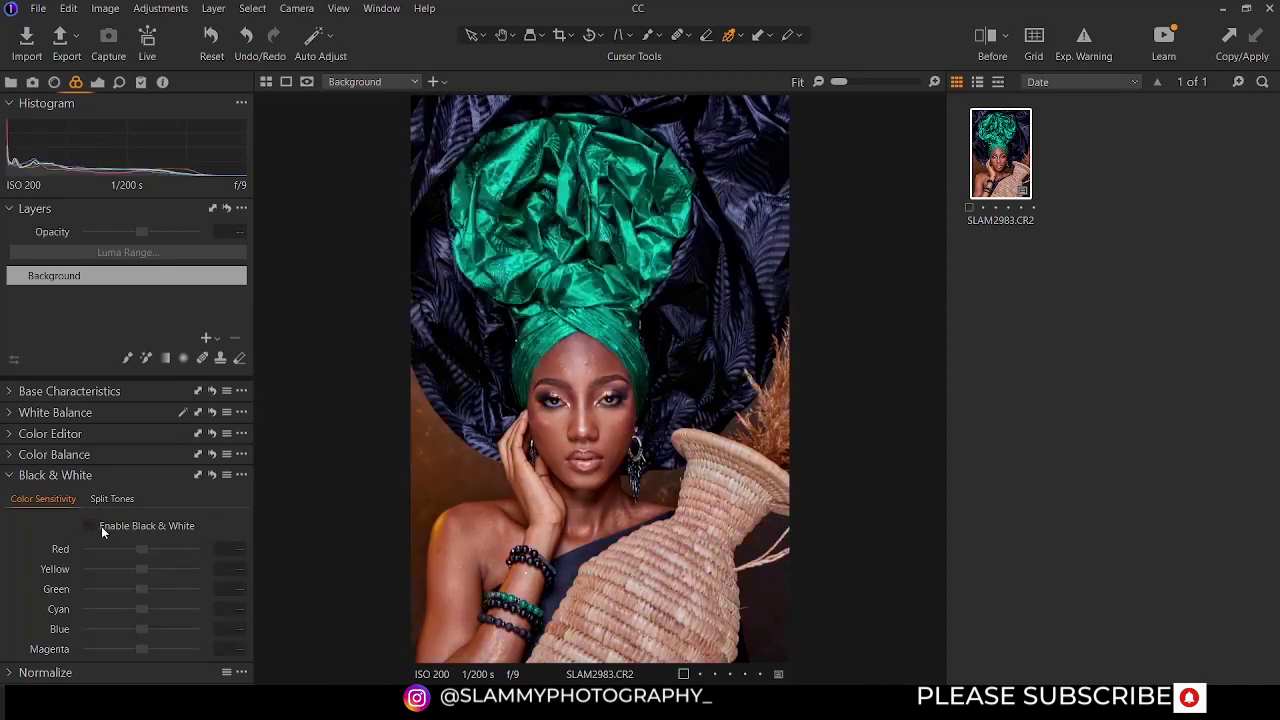
{"action": "left_click", "coordinate": [8, 476]}
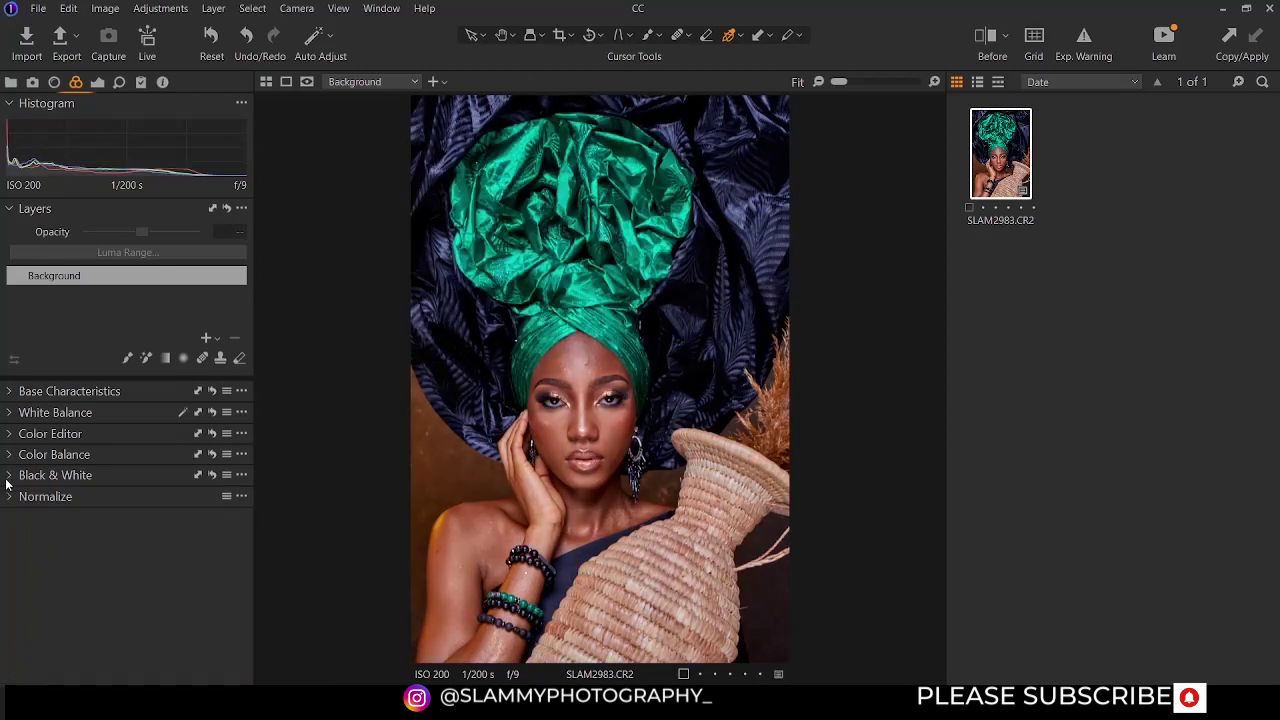
{"action": "left_click", "coordinate": [9, 497]}
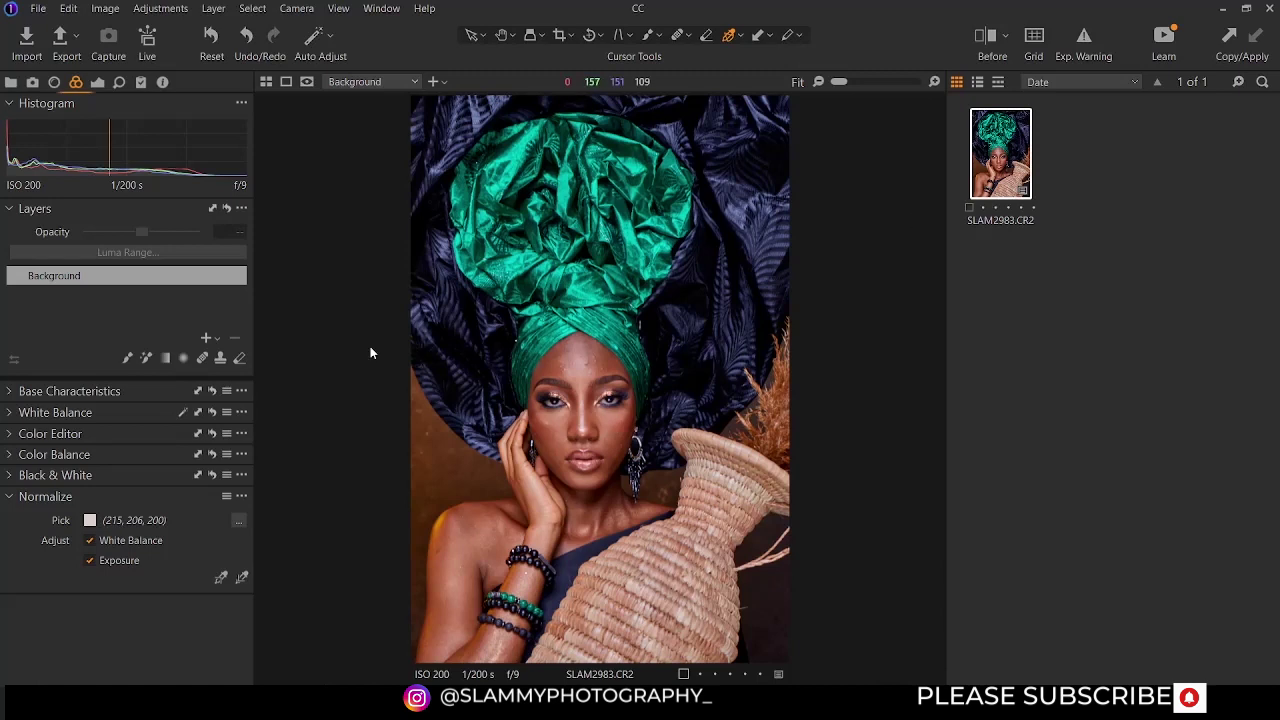
{"action": "left_click", "coordinate": [45, 497]}
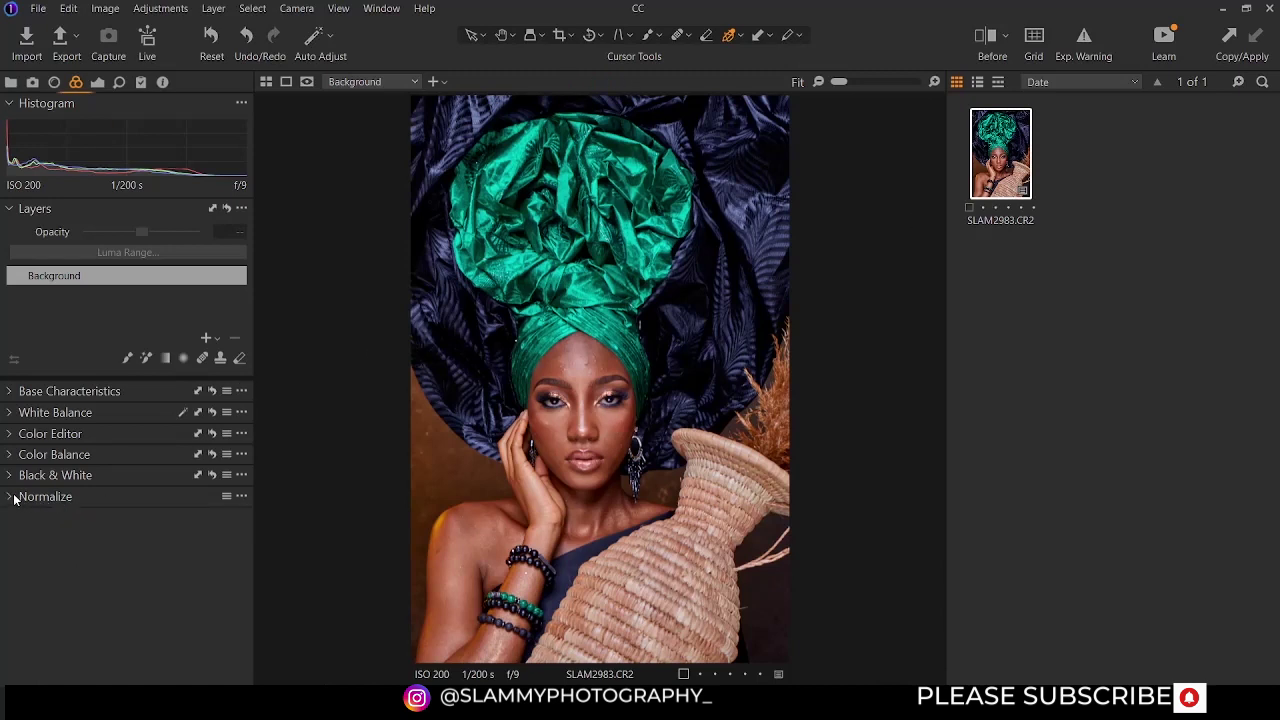
{"action": "left_click", "coordinate": [7, 105]}
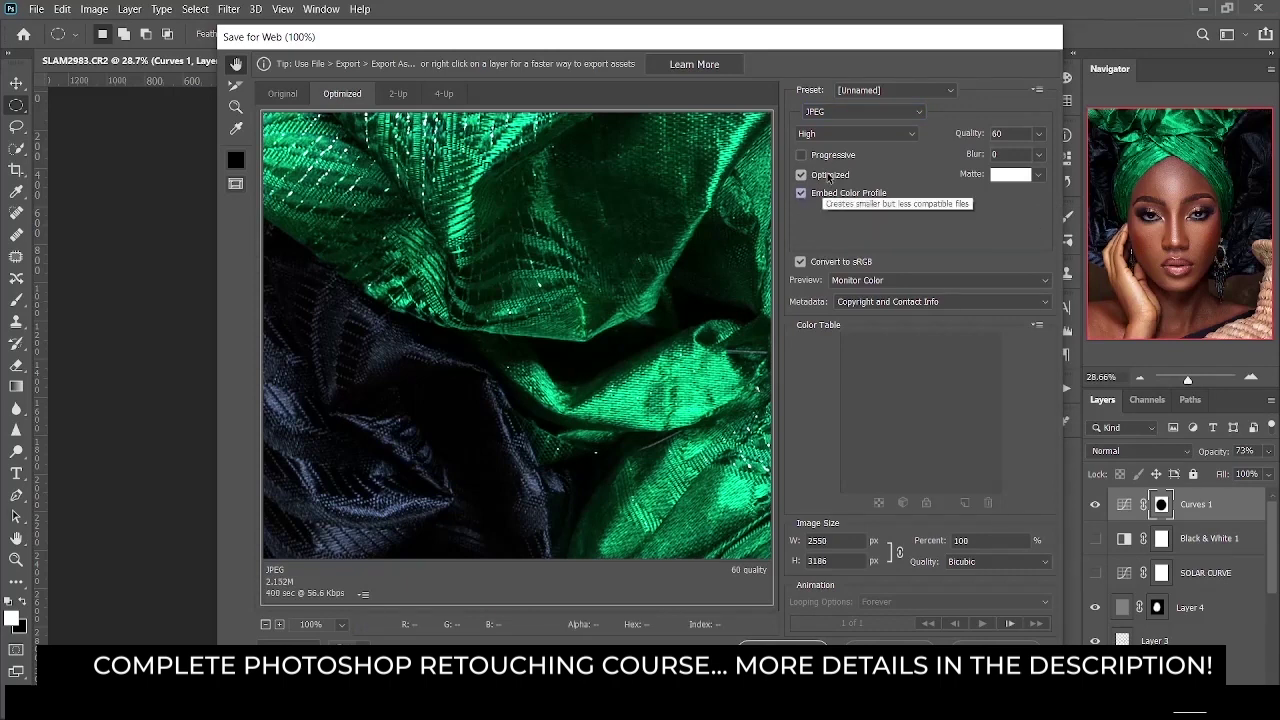
Step: Open the Image Size resampling Quality list in Save for Web
{"action": "left_click", "coordinate": [960, 562]}
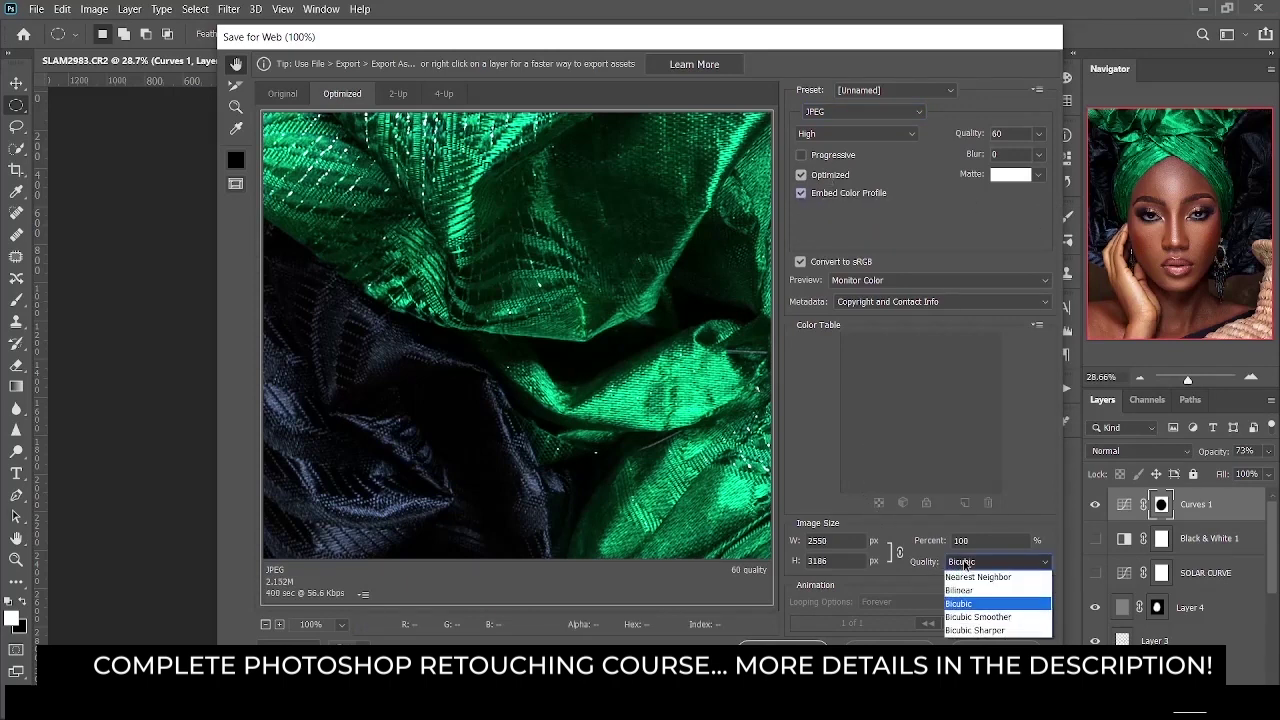
Step: Choose Bicubic Sharper resampling, inspect the preview, and start saving the optimized JPEG
{"action": "left_click", "coordinate": [970, 632]}
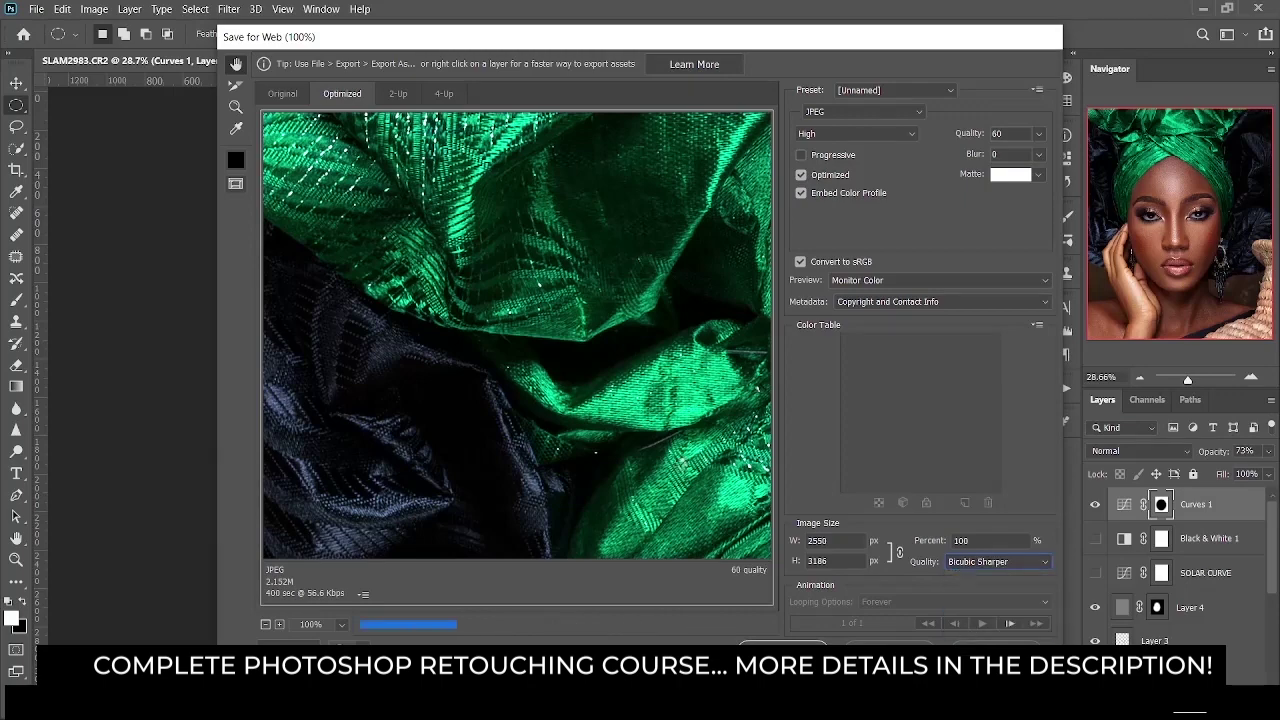
{"action": "scroll", "coordinate": [684, 460], "scroll_direction": "down", "scroll_amount": 15}
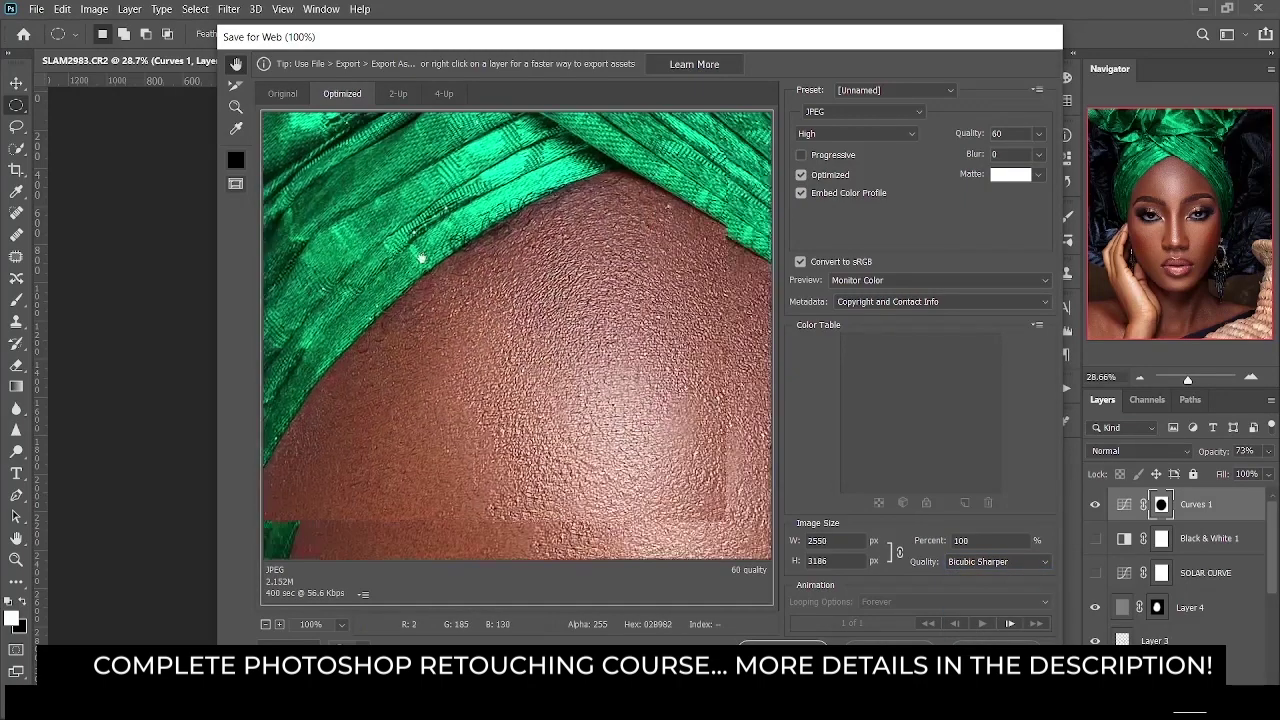
{"action": "scroll", "coordinate": [538, 284], "scroll_direction": "down", "scroll_amount": 15}
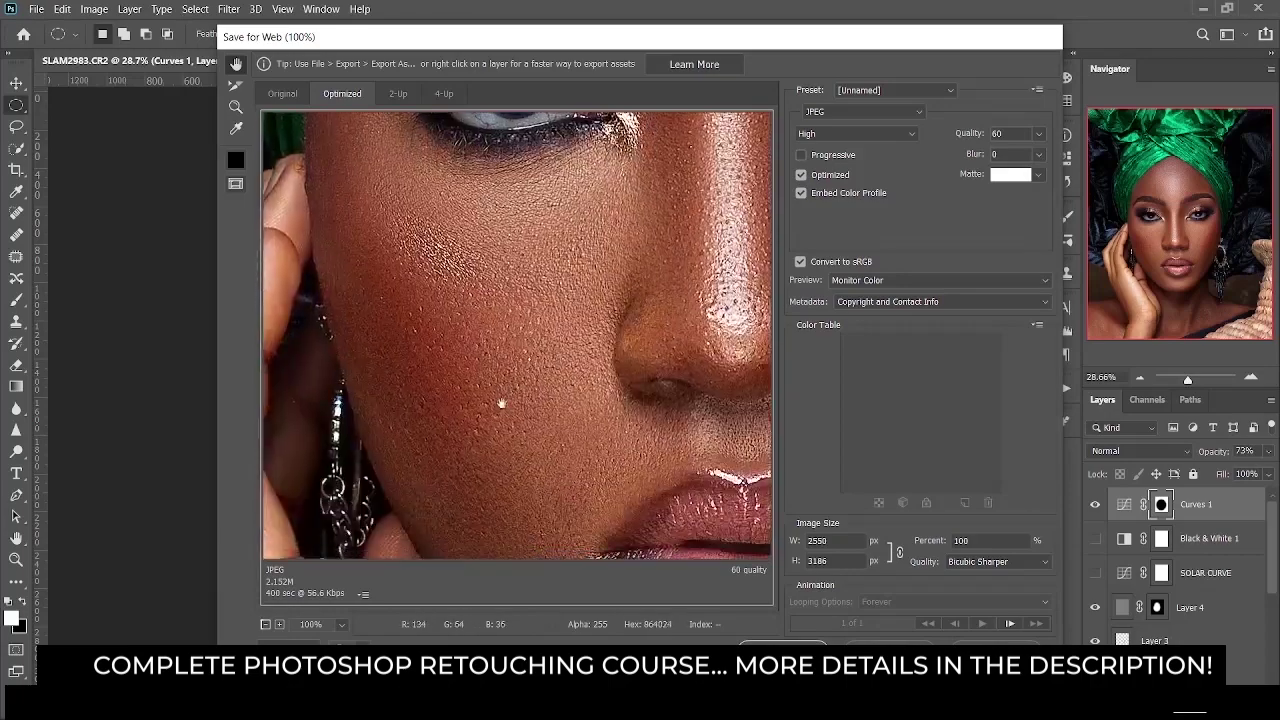
{"action": "scroll", "coordinate": [529, 295], "scroll_direction": "up", "scroll_amount": 15}
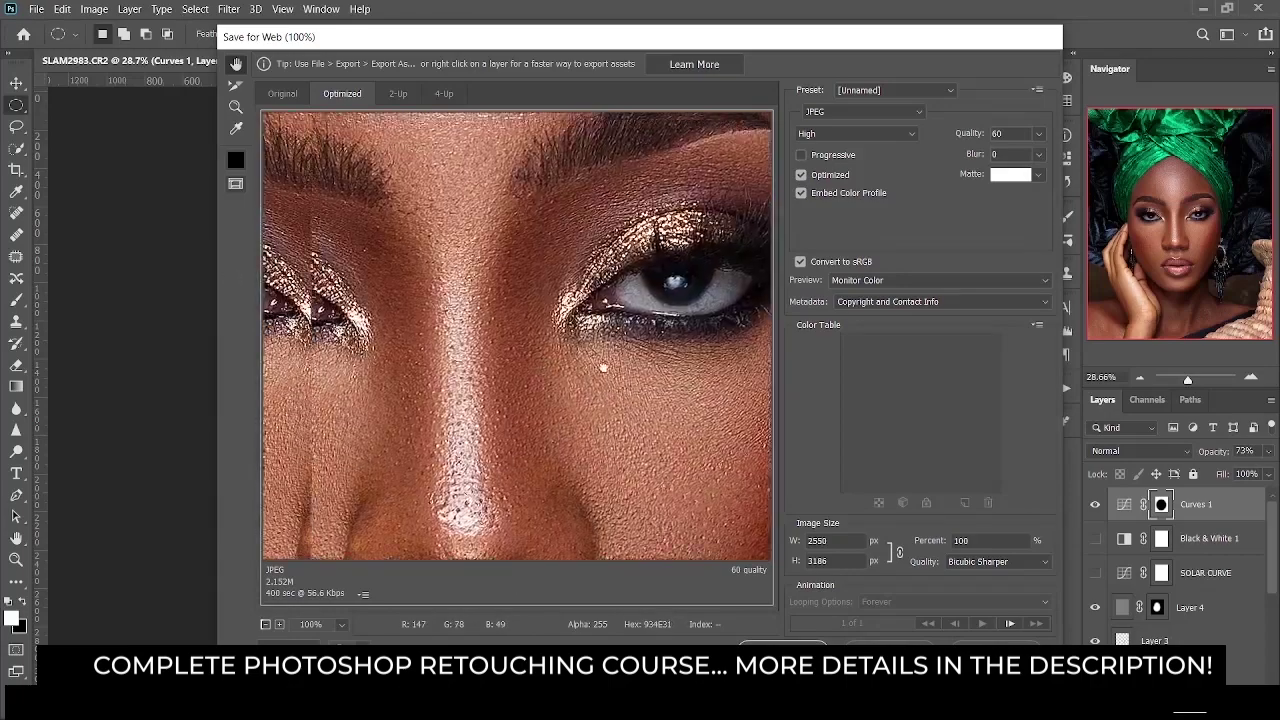
{"action": "scroll", "coordinate": [398, 348], "scroll_direction": "up", "scroll_amount": 3}
{"action": "scroll", "coordinate": [571, 449], "scroll_direction": "down", "scroll_amount": 10}
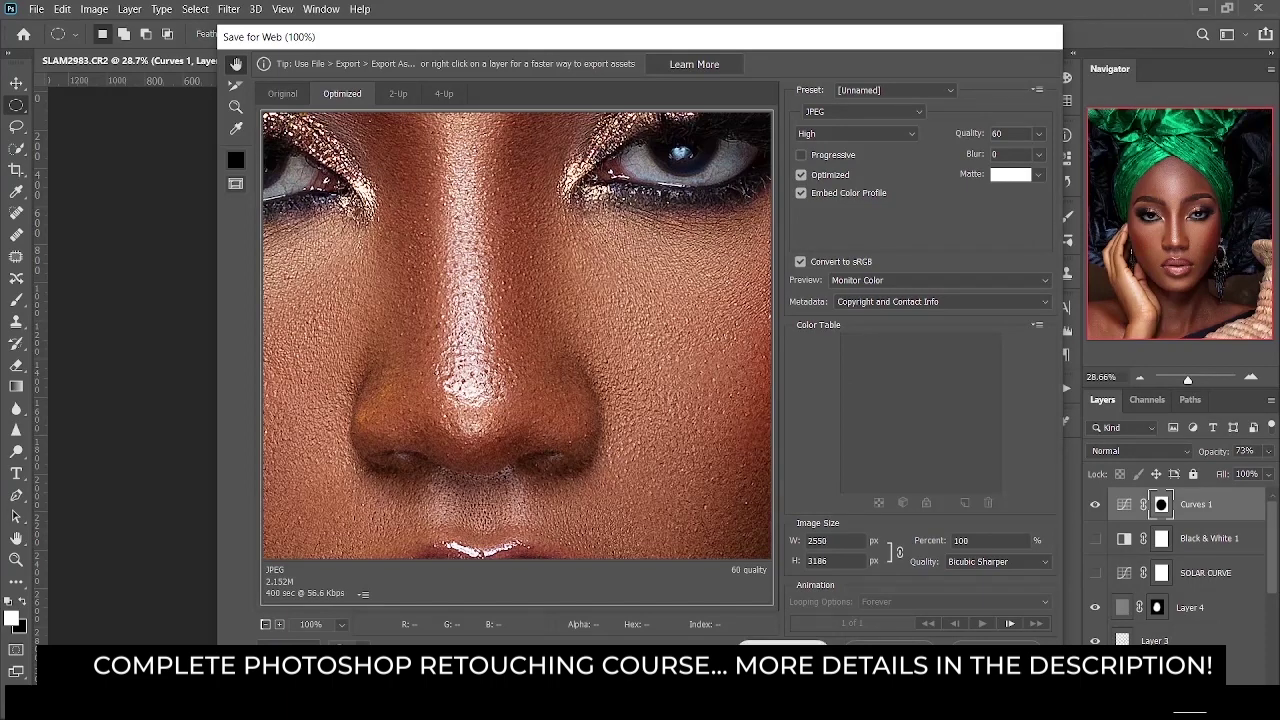
{"action": "left_click", "coordinate": [766, 643]}
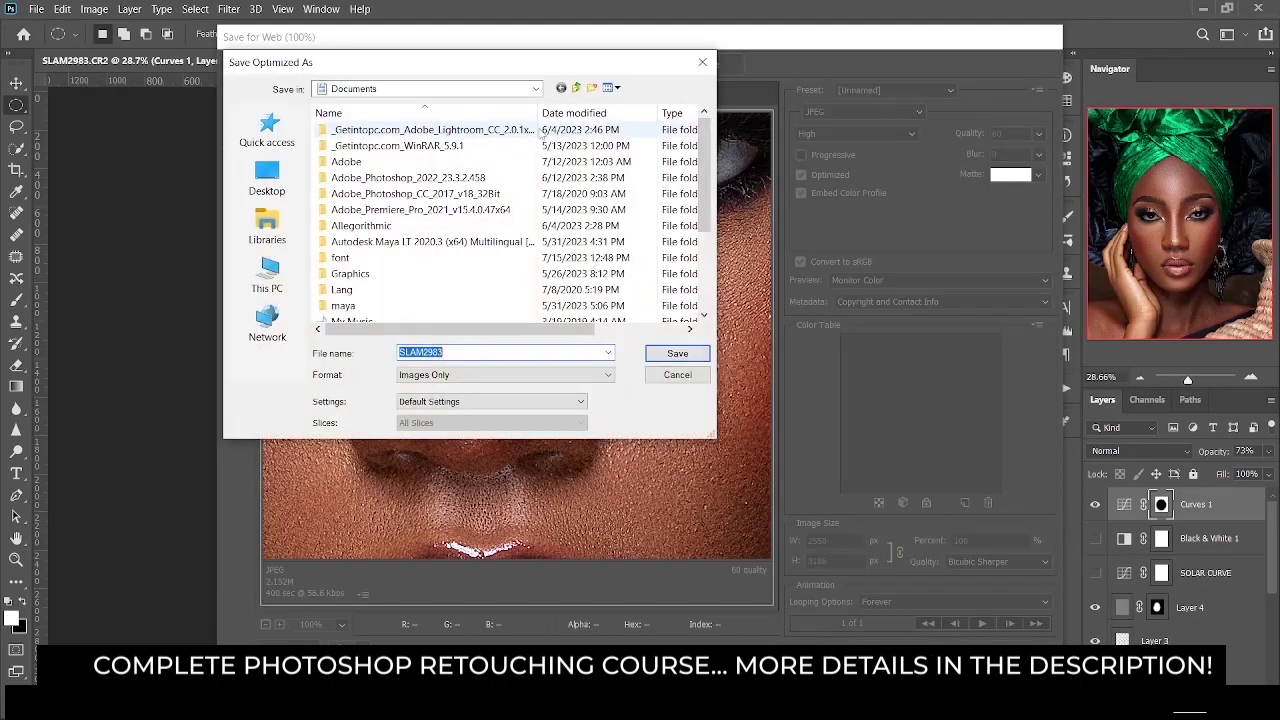
Step: Save SLAM2983 to Documents, then open the photographer's Instagram link from the YouTube description
{"action": "scroll", "coordinate": [471, 287], "scroll_direction": "down", "scroll_amount": 3}
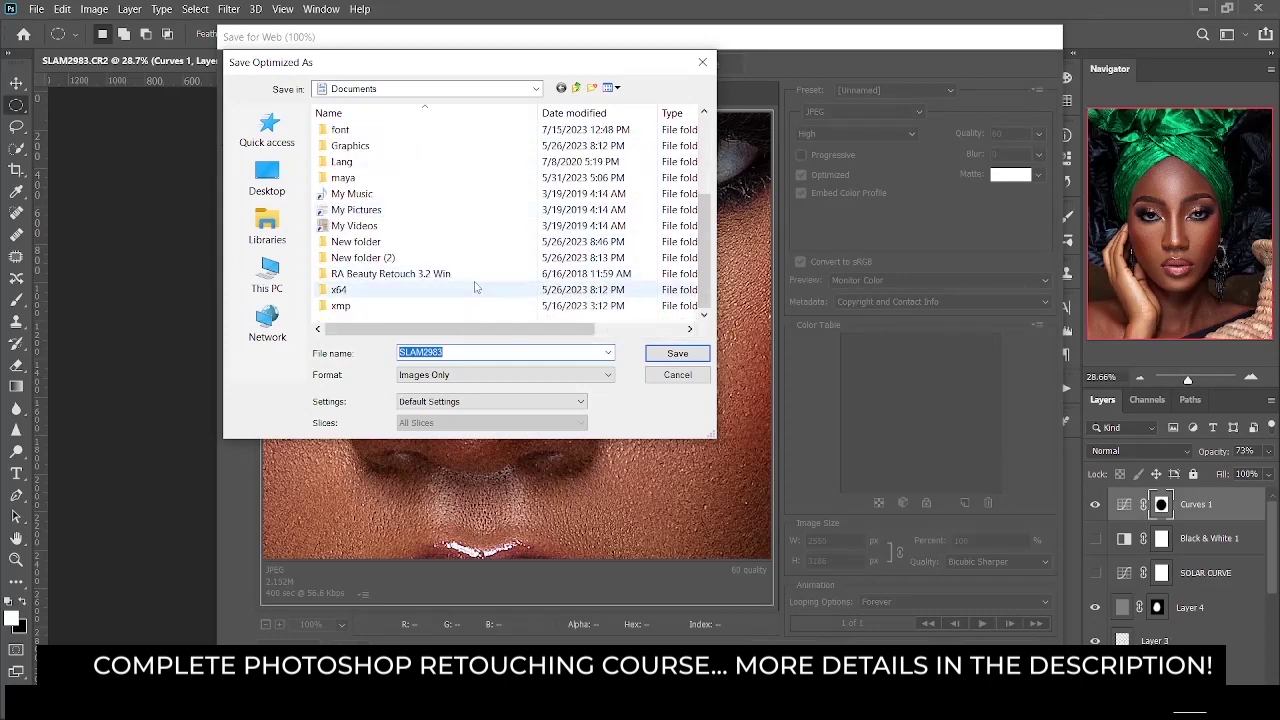
{"action": "left_click", "coordinate": [677, 354]}
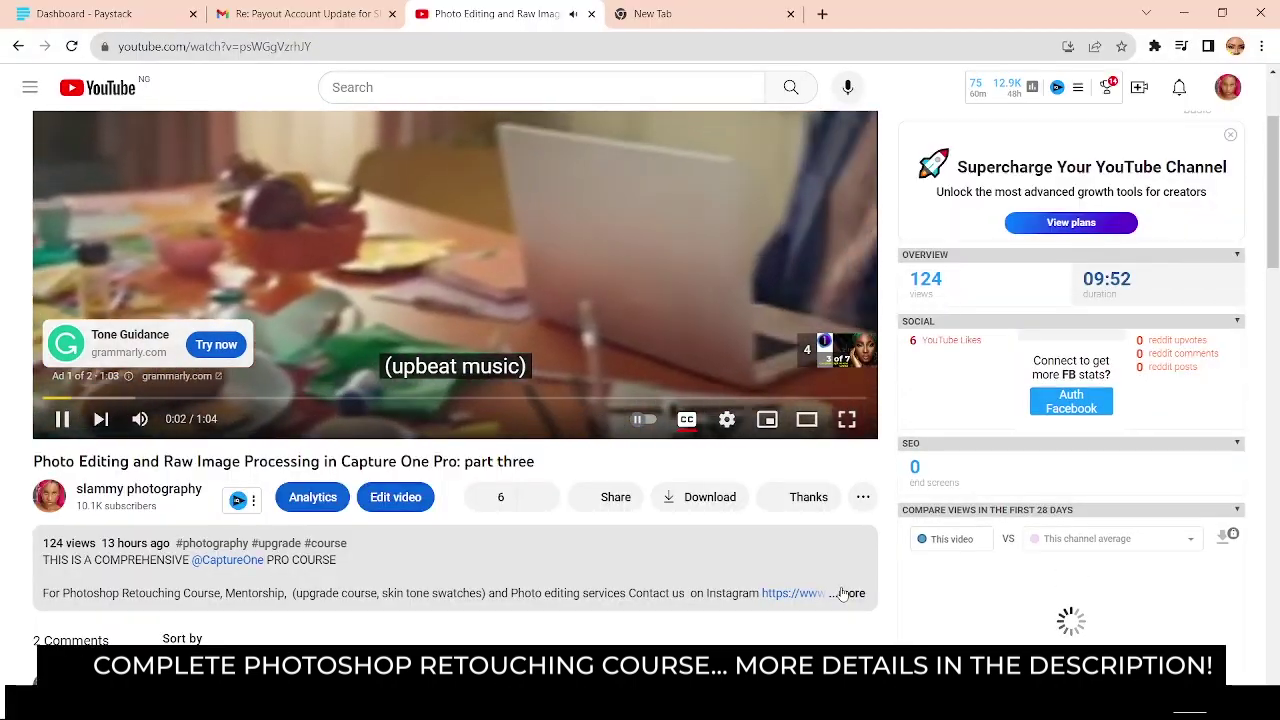
{"action": "left_click", "coordinate": [845, 593]}
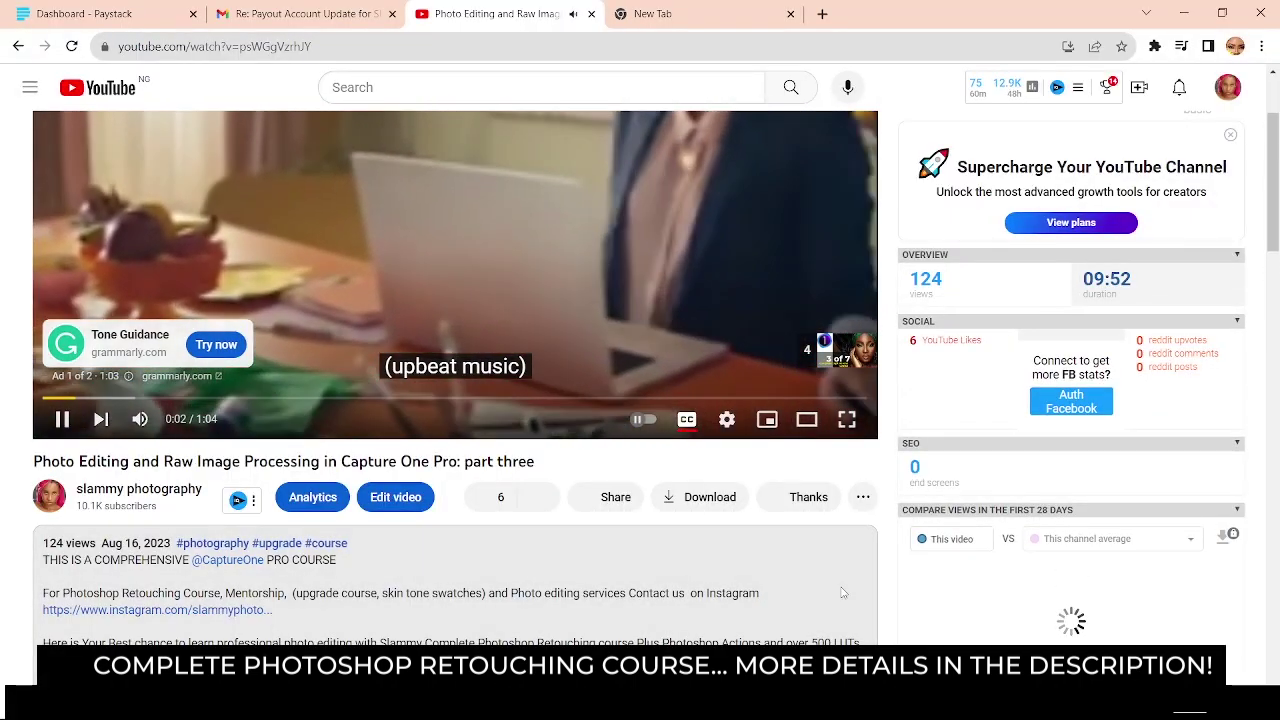
{"action": "scroll", "coordinate": [175, 541], "scroll_direction": "down", "scroll_amount": 1}
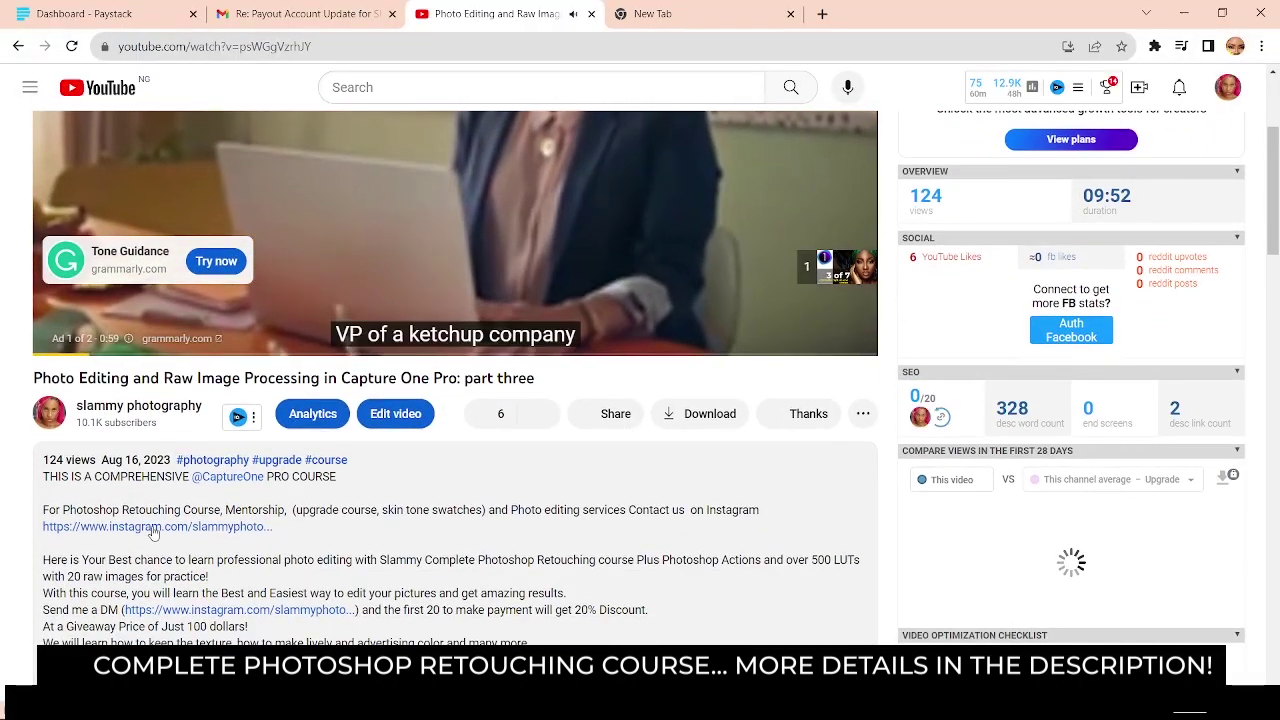
{"action": "left_click", "coordinate": [150, 527]}
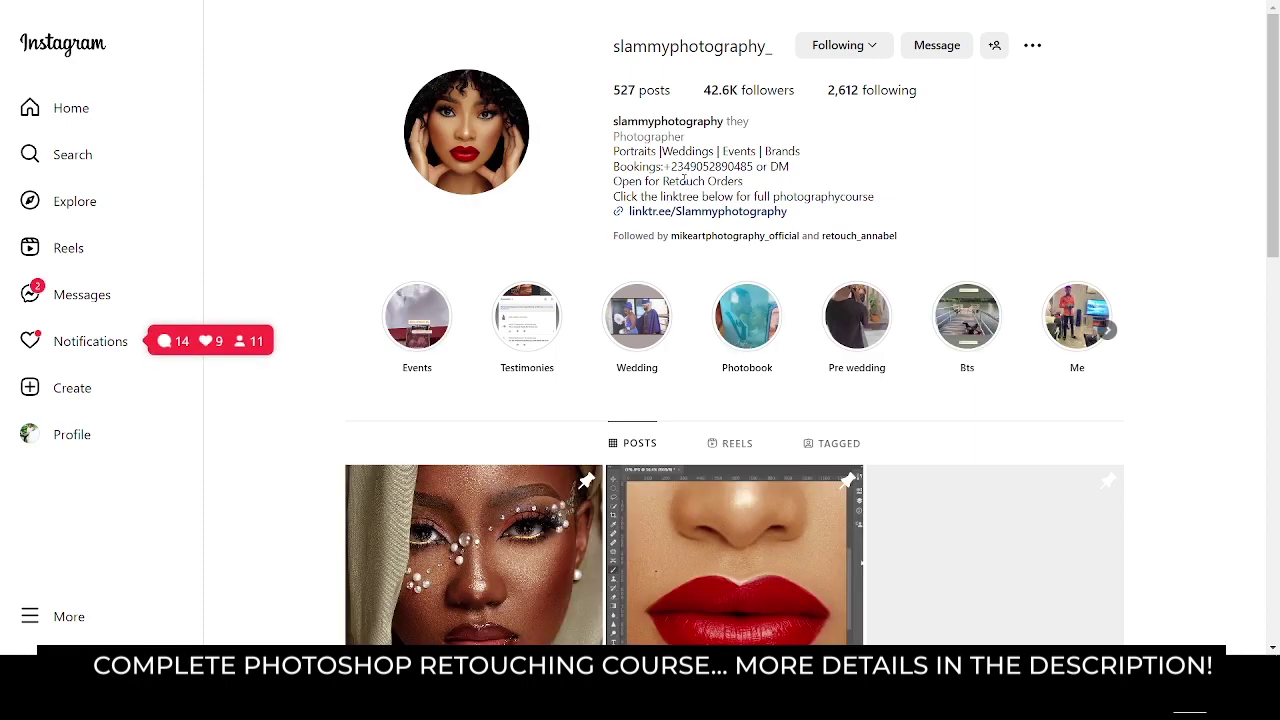
{"action": "scroll", "coordinate": [690, 300], "scroll_direction": "down", "scroll_amount": 6}
{"action": "scroll", "coordinate": [690, 347], "scroll_direction": "up", "scroll_amount": 2}
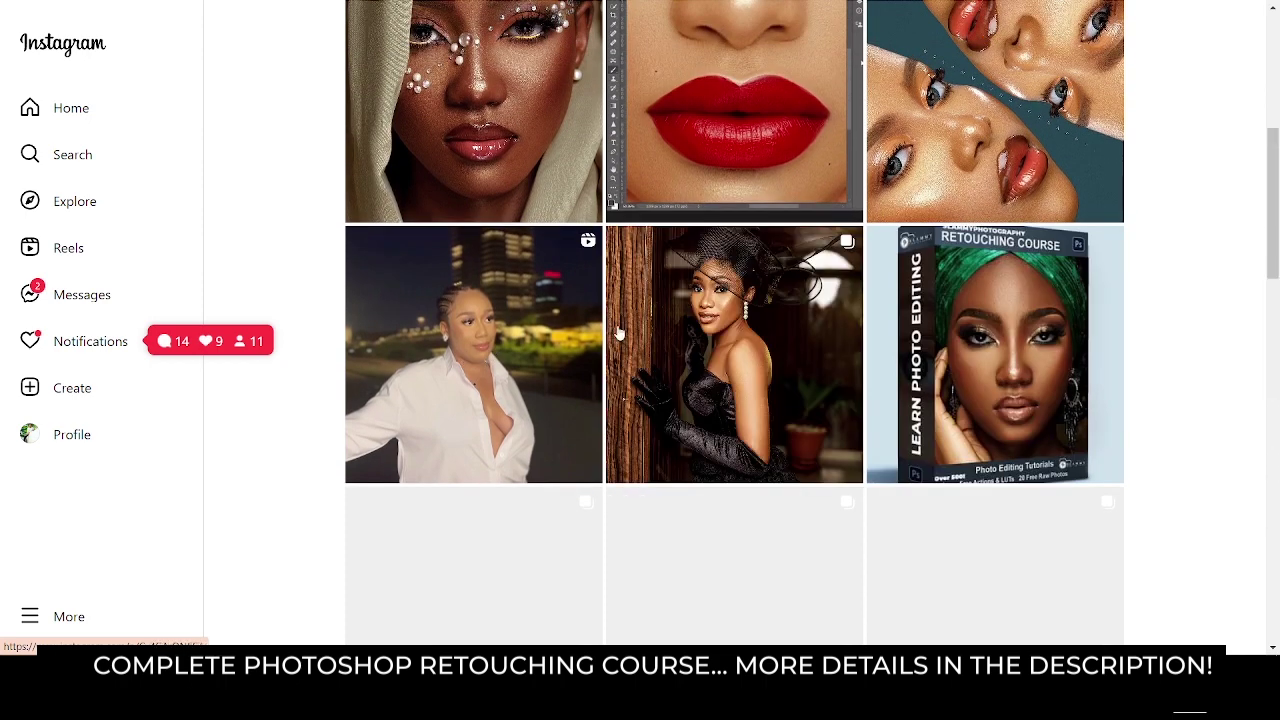
{"action": "scroll", "coordinate": [659, 333], "scroll_direction": "up", "scroll_amount": 2}
{"action": "left_click", "coordinate": [461, 488]}
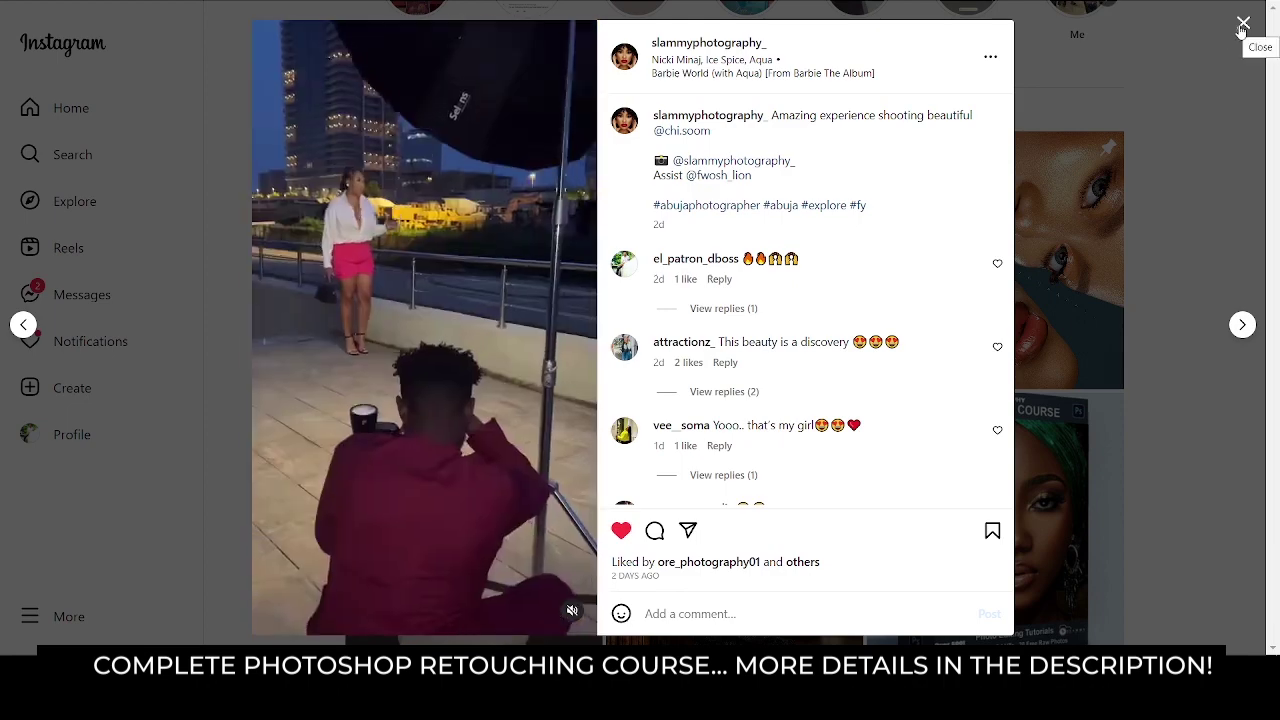
{"action": "left_click", "coordinate": [1243, 22]}
{"action": "scroll", "coordinate": [927, 161], "scroll_direction": "up", "scroll_amount": 3}
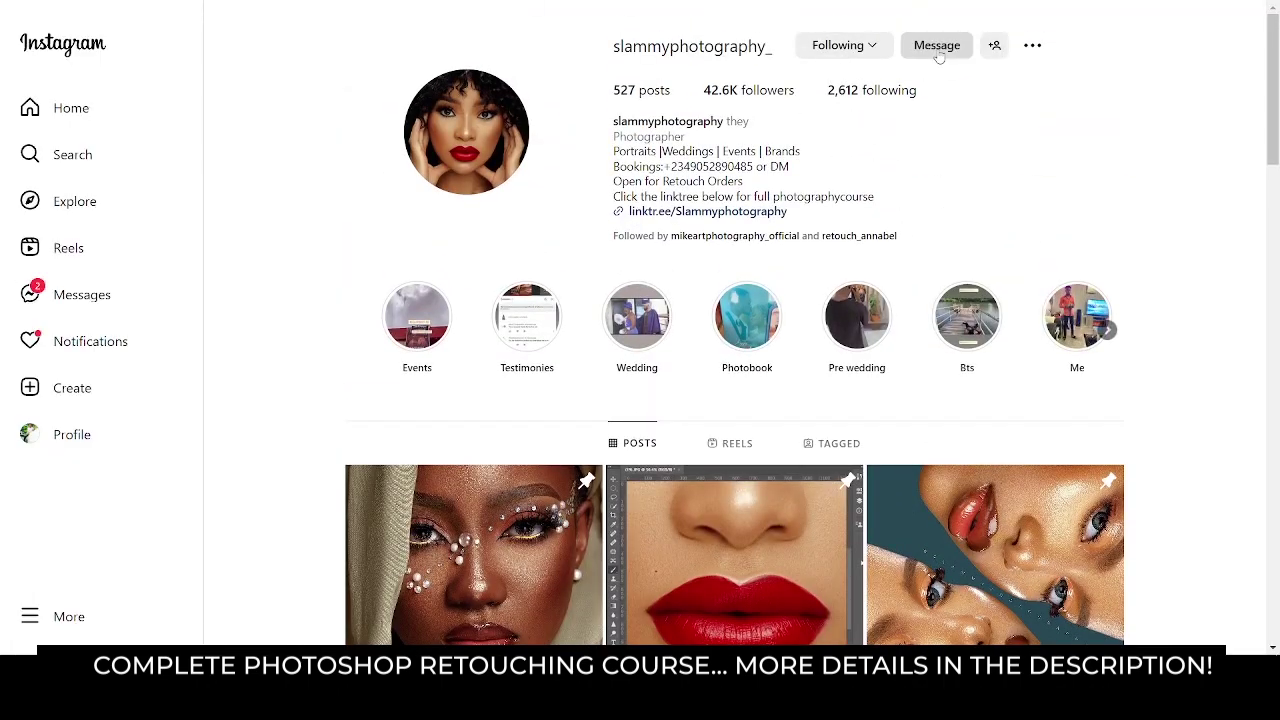
{"action": "left_click", "coordinate": [939, 57]}
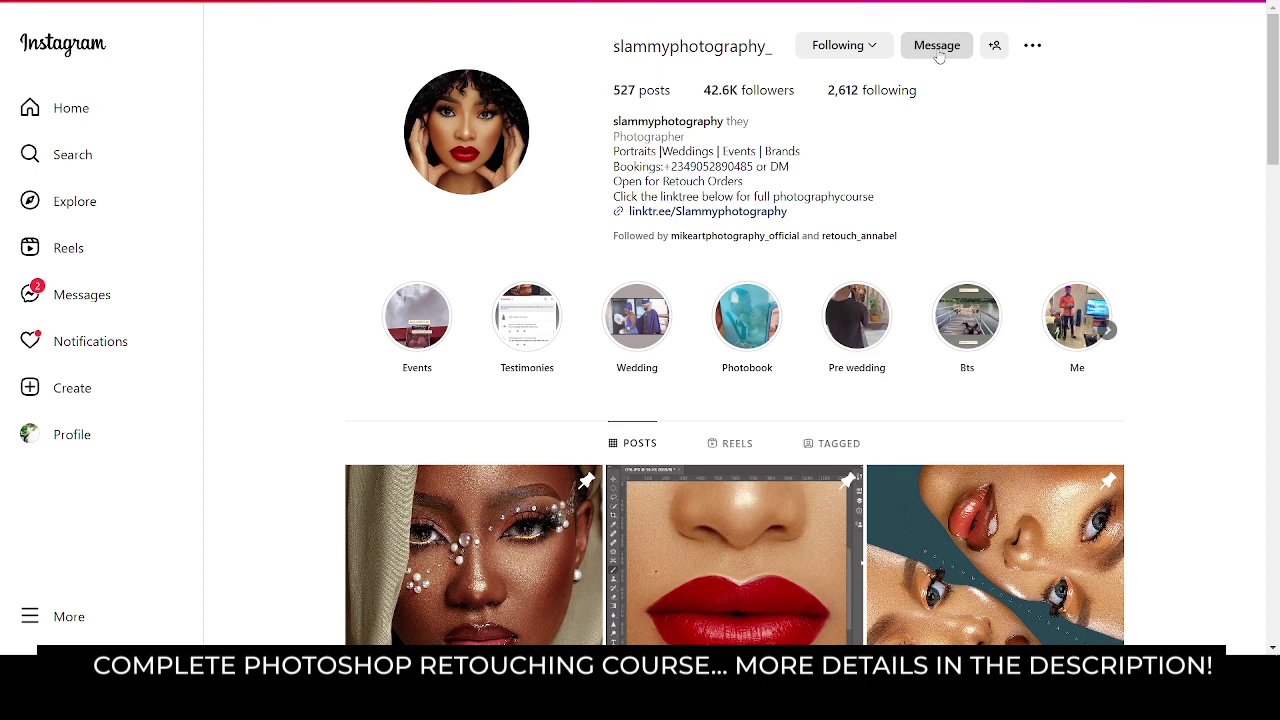